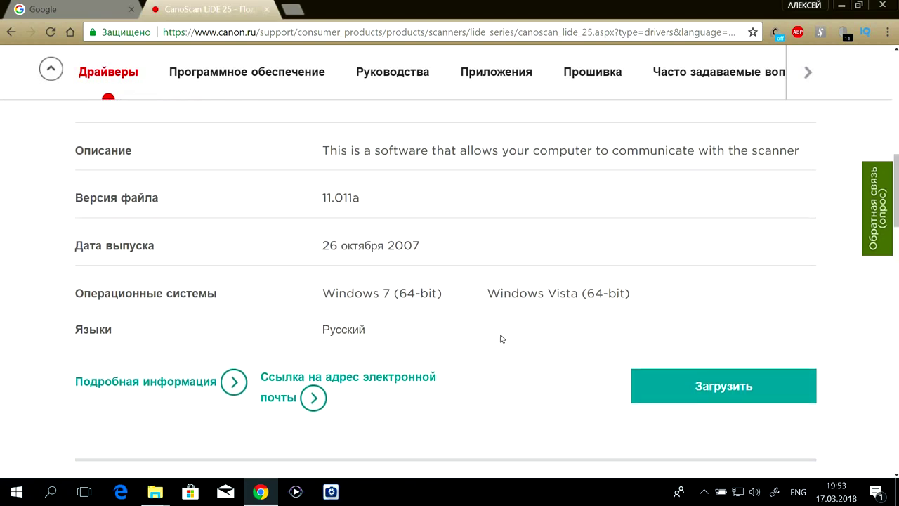
# Step: Review the ScanGear CS driver entries for the CanoScan LiDE 25, comparing their file versions, supported operating systems and languages
pyautogui.scroll(-5, 481, 334)
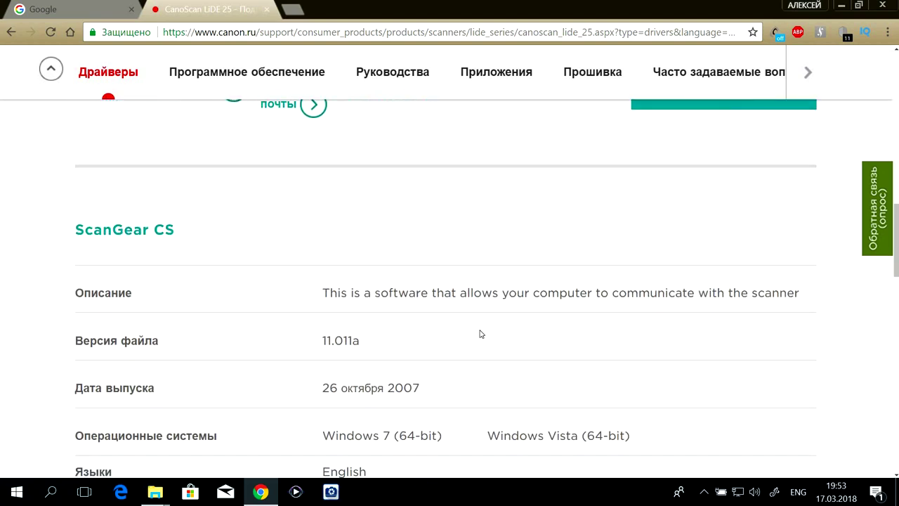
pyautogui.scroll(-2, 481, 333)
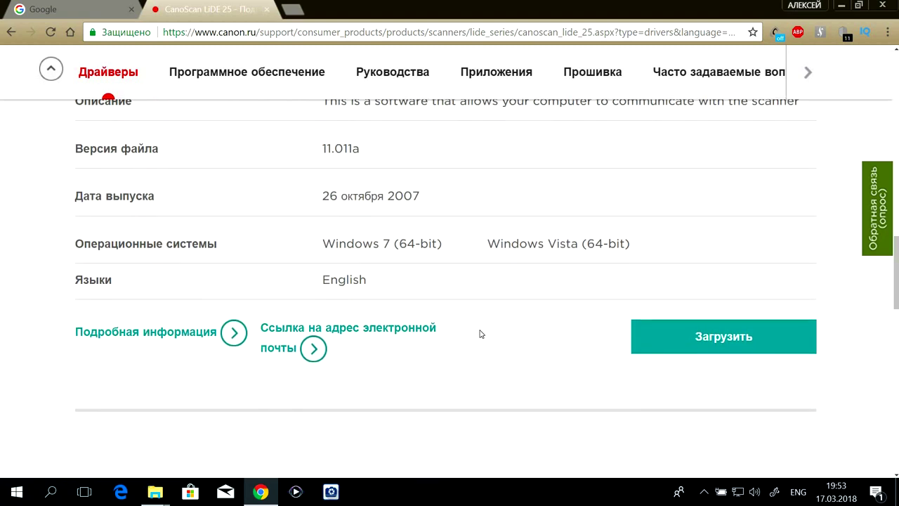
pyautogui.scroll(1, 481, 334)
pyautogui.scroll(5, 481, 334)
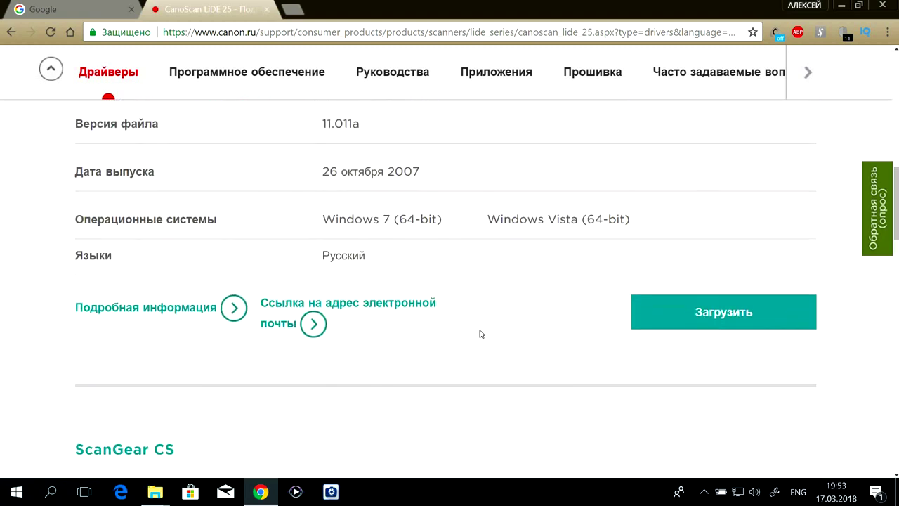
pyautogui.scroll(1, 481, 333)
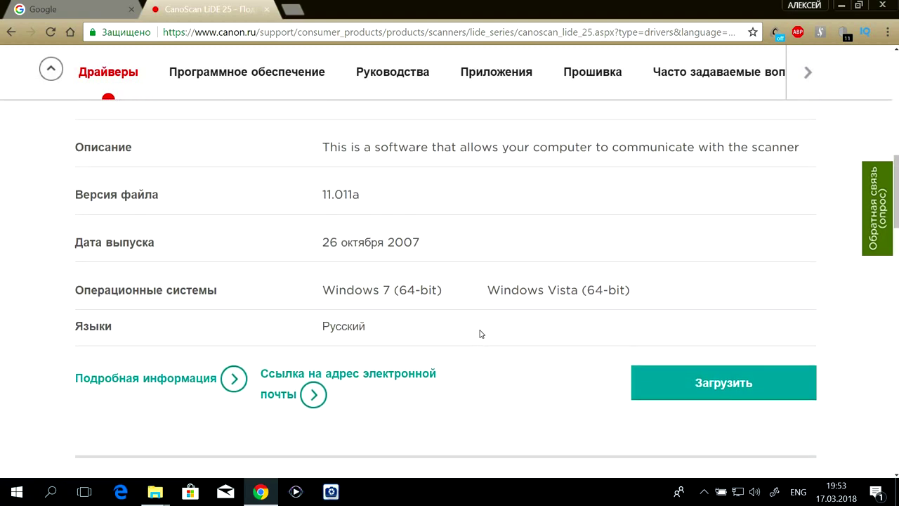
pyautogui.scroll(2, 481, 333)
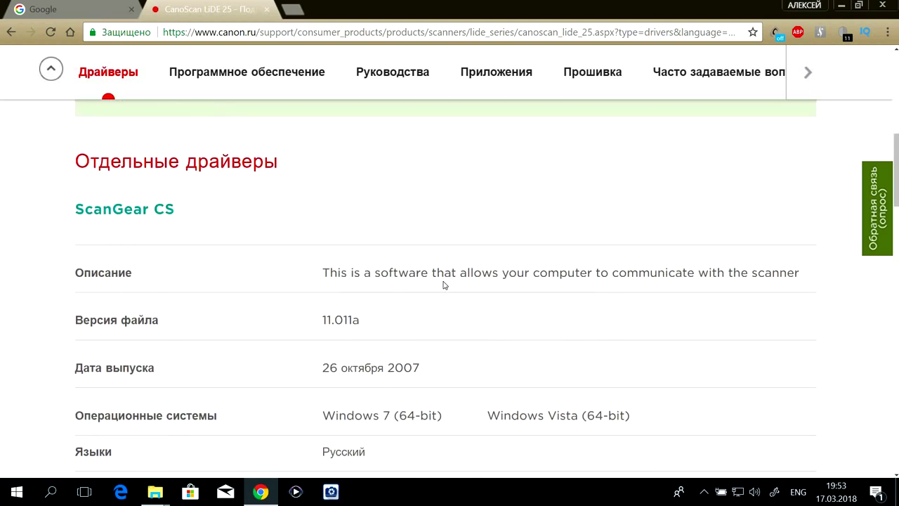
pyautogui.scroll(-2, 622, 309)
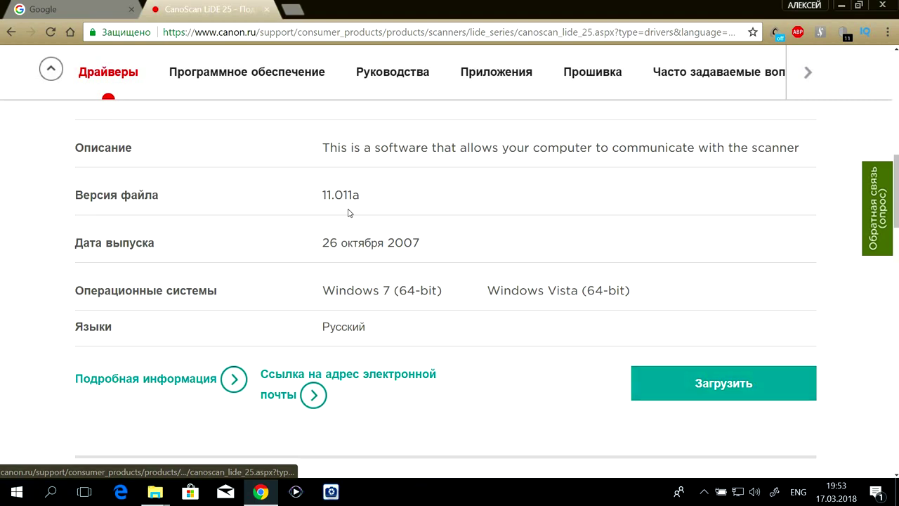
pyautogui.scroll(3, 295, 162)
# Step: Open the scanner's software downloads (Программное обеспечение) and look through them for the Russian-language CanoScan Toolbox
pyautogui.click(215, 77)
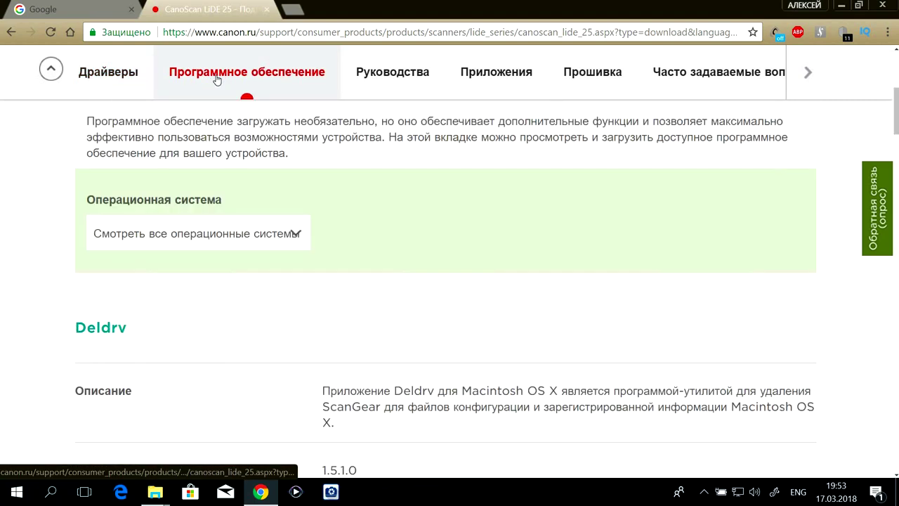
pyautogui.scroll(-4, 527, 192)
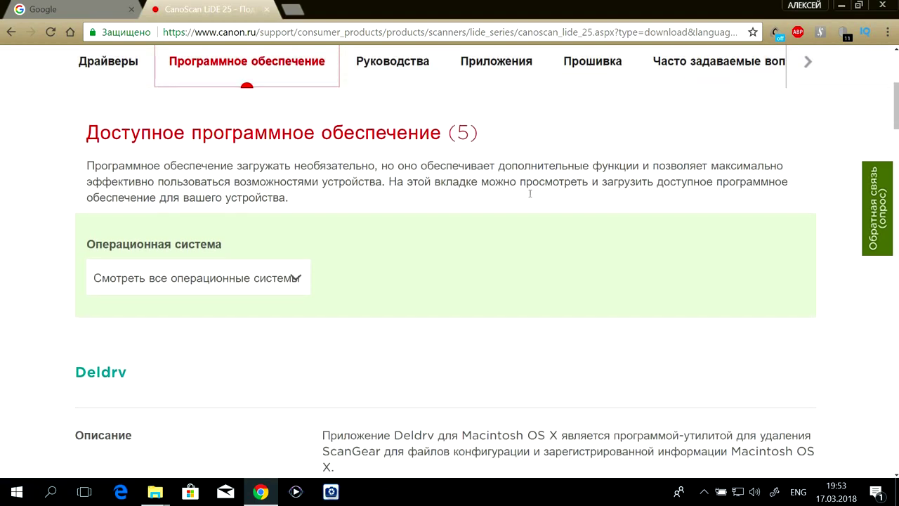
pyautogui.scroll(-4, 530, 193)
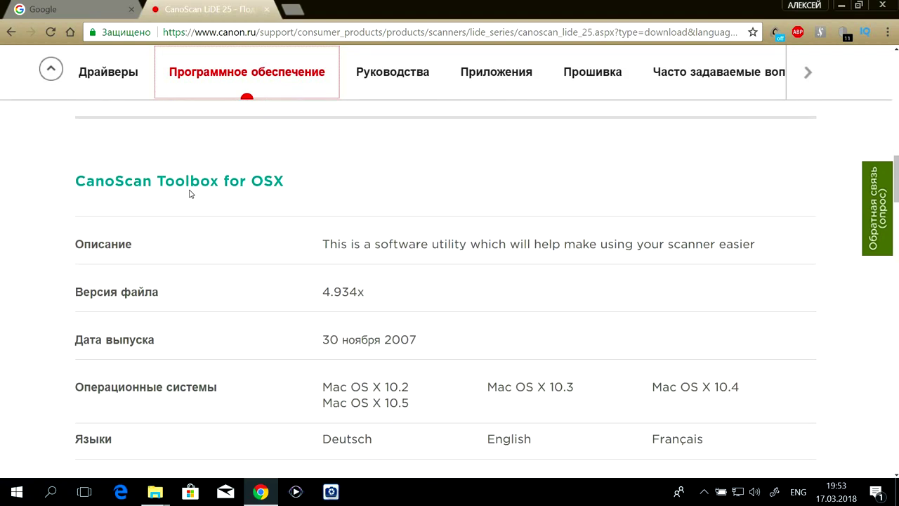
pyautogui.scroll(-3, 362, 213)
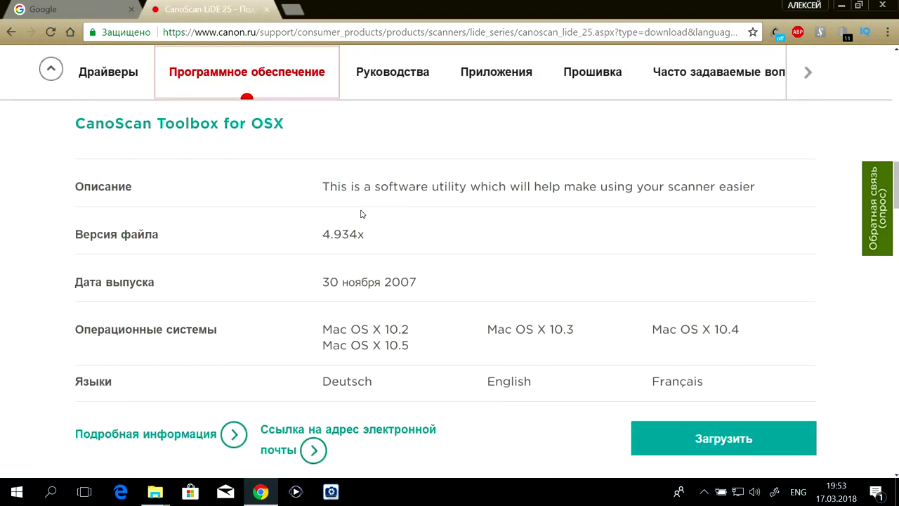
pyautogui.scroll(-5, 362, 214)
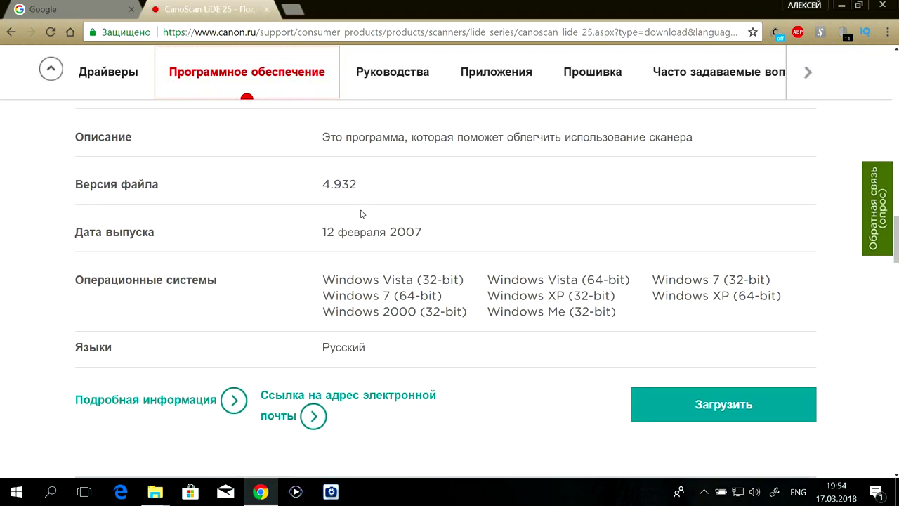
# Step: Examine the Windows CanoScan Toolbox entries, comparing their descriptions, versions, supported operating systems and languages
pyautogui.scroll(1, 361, 214)
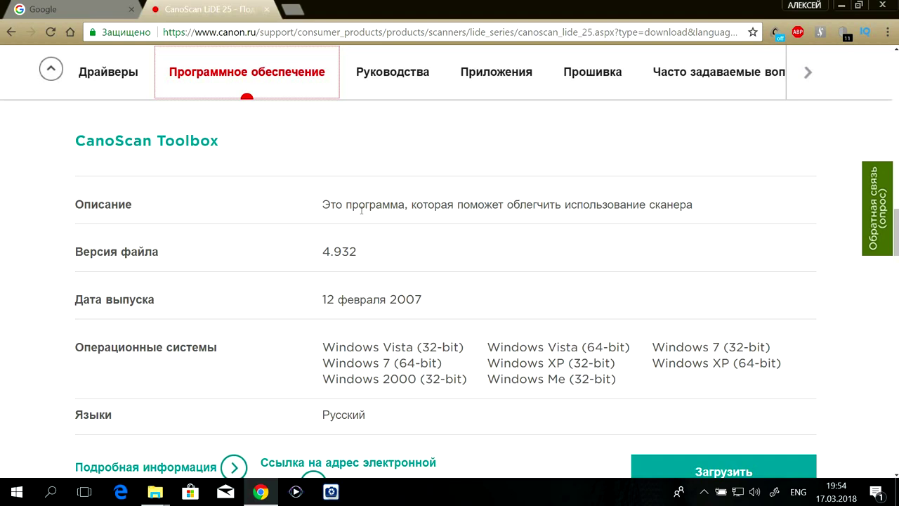
pyautogui.scroll(3, 362, 210)
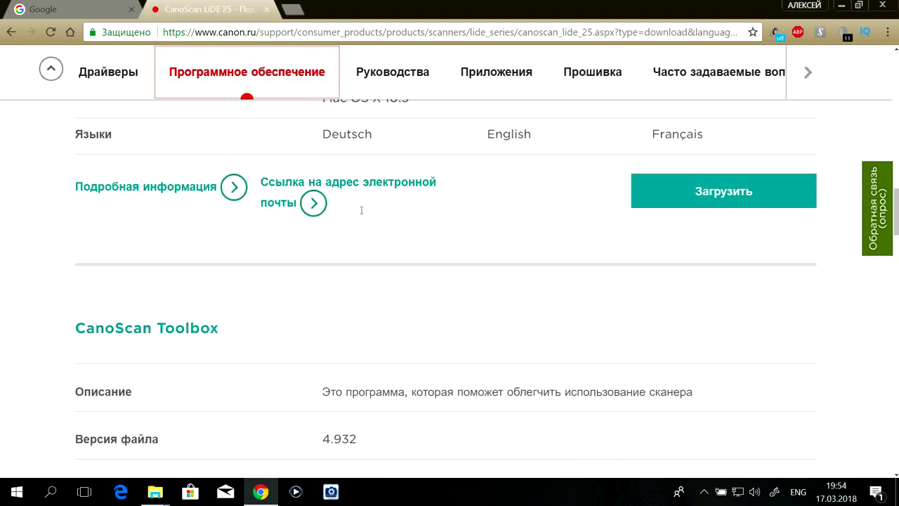
pyautogui.scroll(-6, 369, 220)
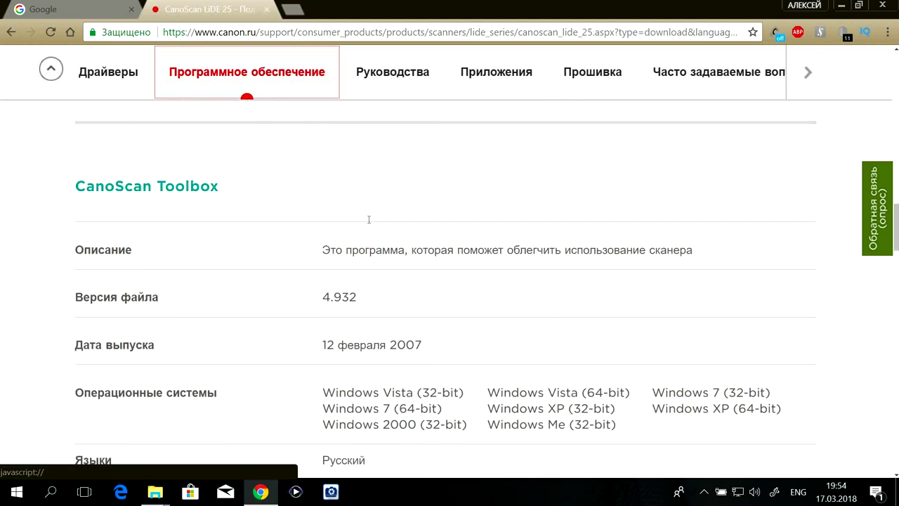
pyautogui.scroll(-4, 369, 220)
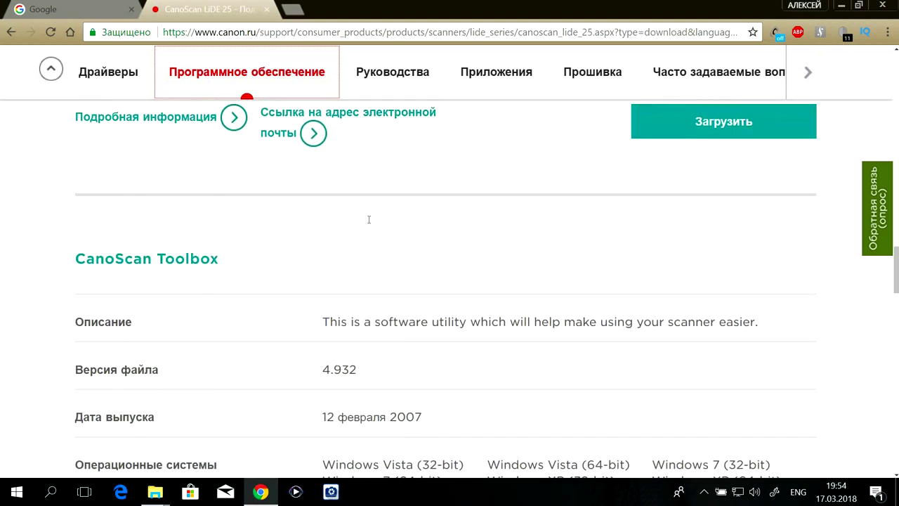
pyautogui.scroll(-7, 369, 220)
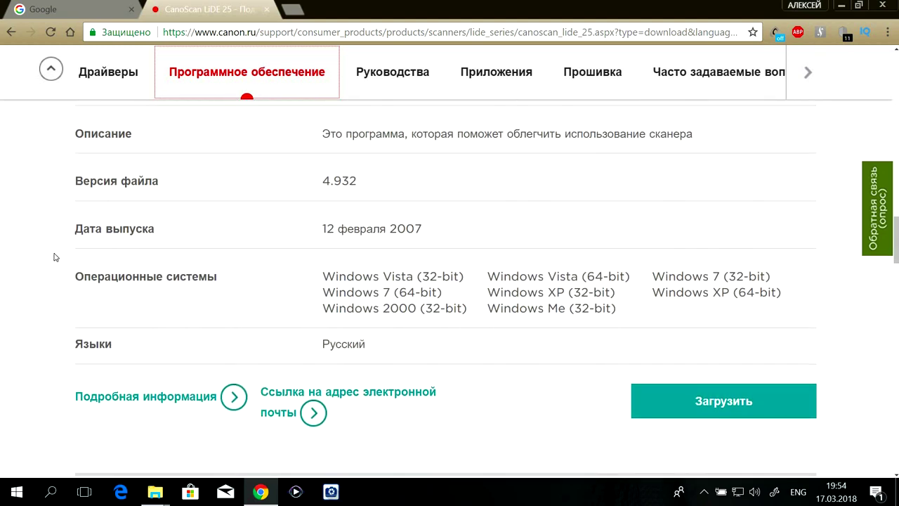
pyautogui.scroll(1, 275, 187)
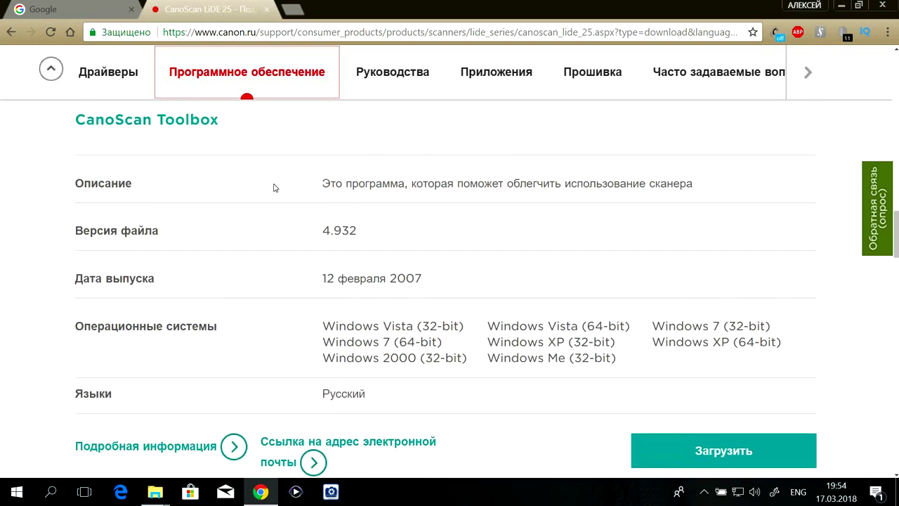
pyautogui.scroll(-2, 227, 176)
pyautogui.scroll(2, 227, 177)
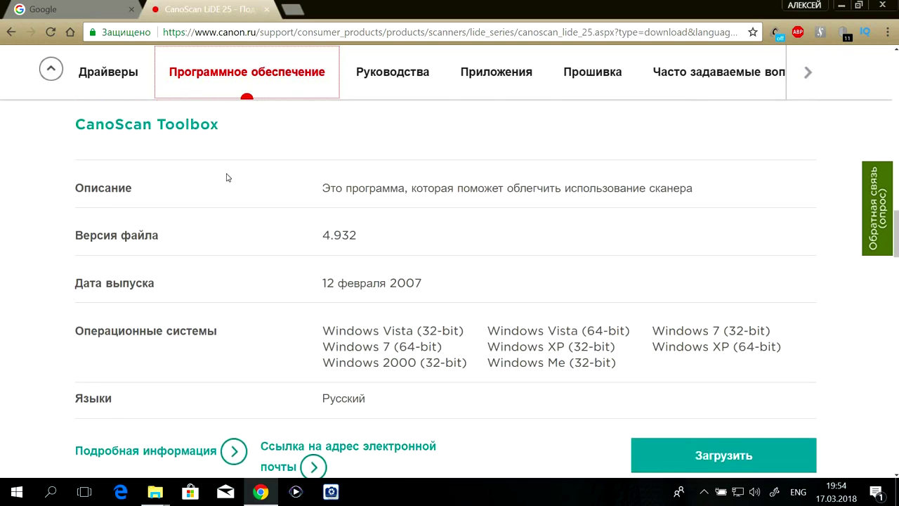
pyautogui.scroll(-2, 227, 178)
pyautogui.scroll(-8, 227, 178)
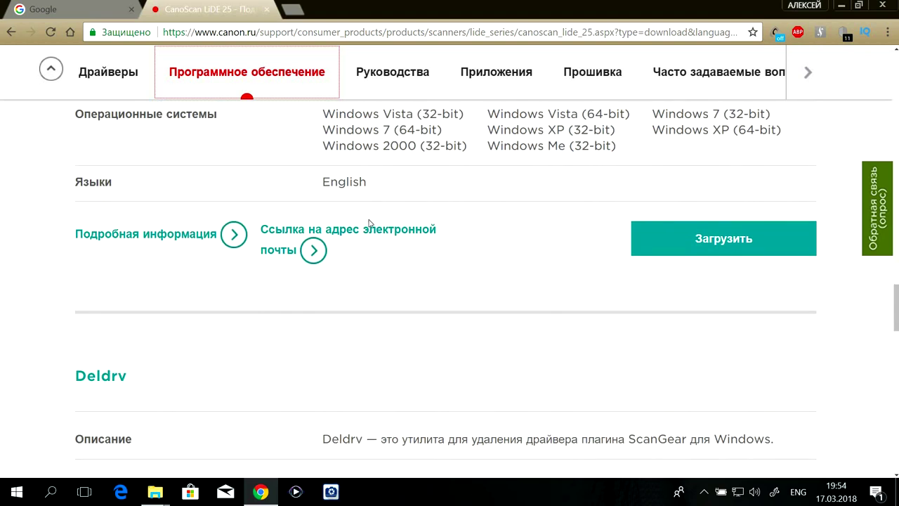
pyautogui.scroll(10, 458, 237)
pyautogui.scroll(1, 457, 237)
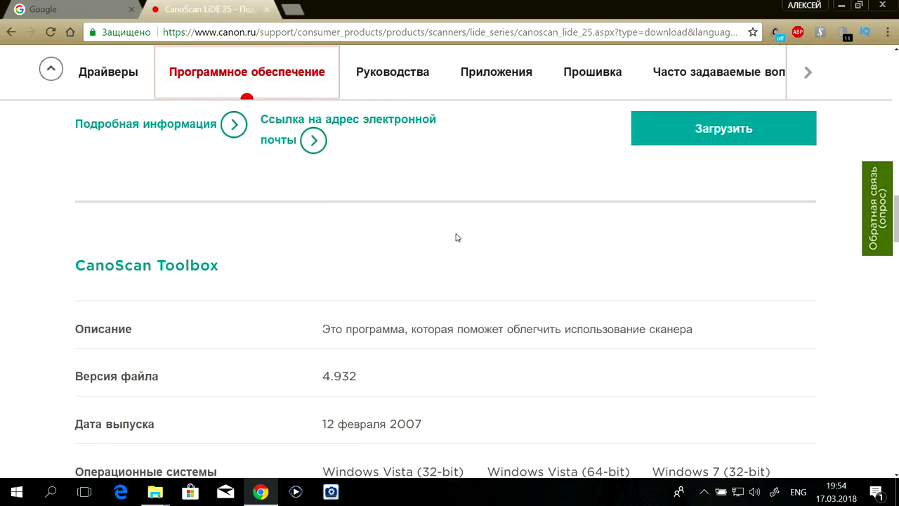
pyautogui.scroll(-9, 456, 237)
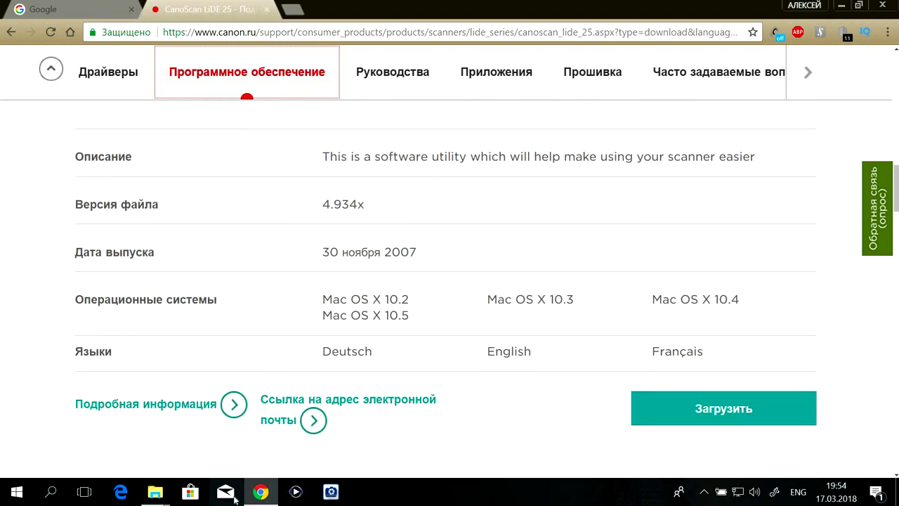
# Step: Switch to the File Explorer window with the canon lide 25 folder and view the setup files in Canon > Disk1
pyautogui.click(155, 492)
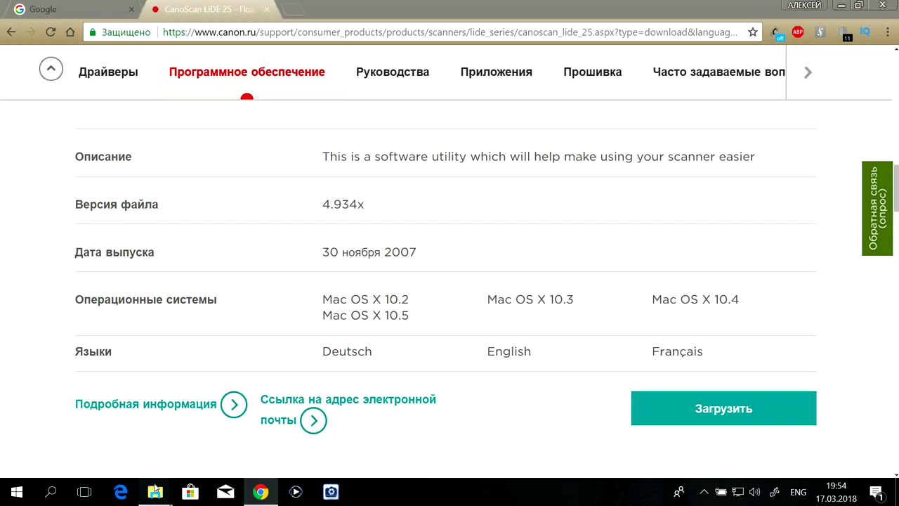
pyautogui.click(123, 445)
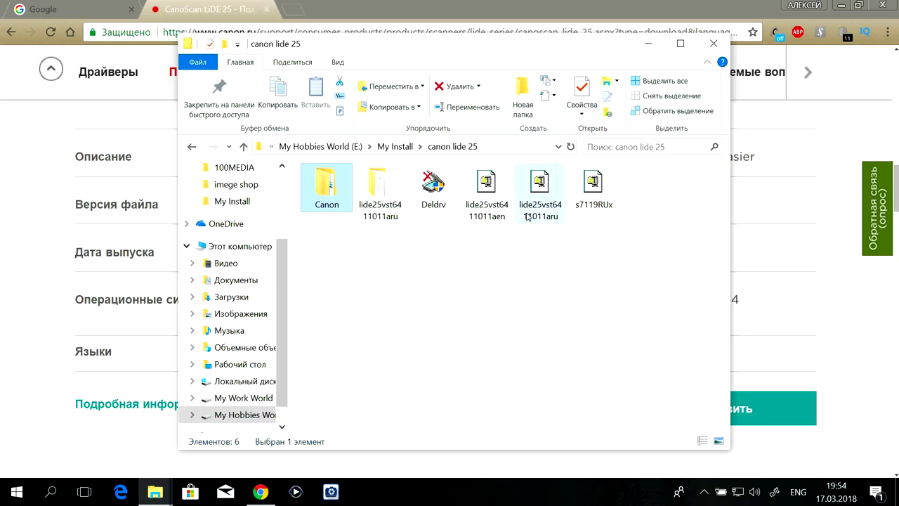
pyautogui.doubleClick(329, 189)
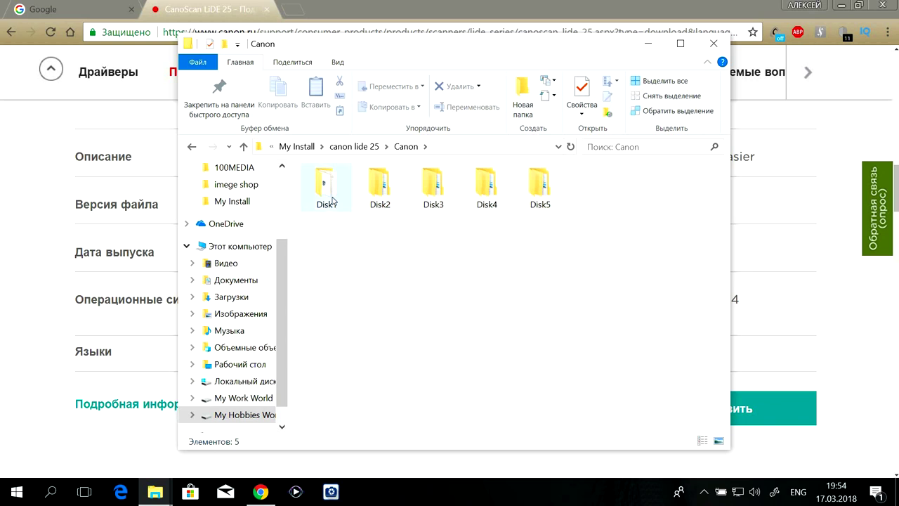
pyautogui.doubleClick(329, 189)
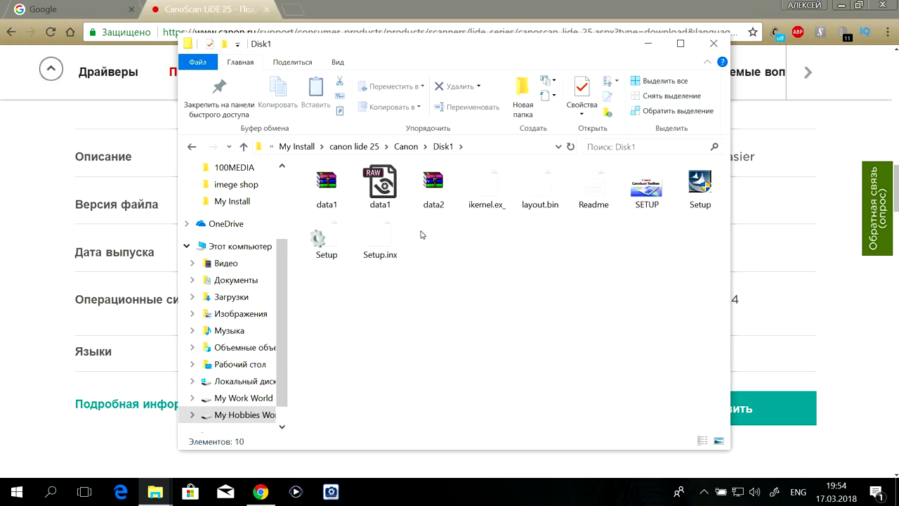
pyautogui.click(408, 146)
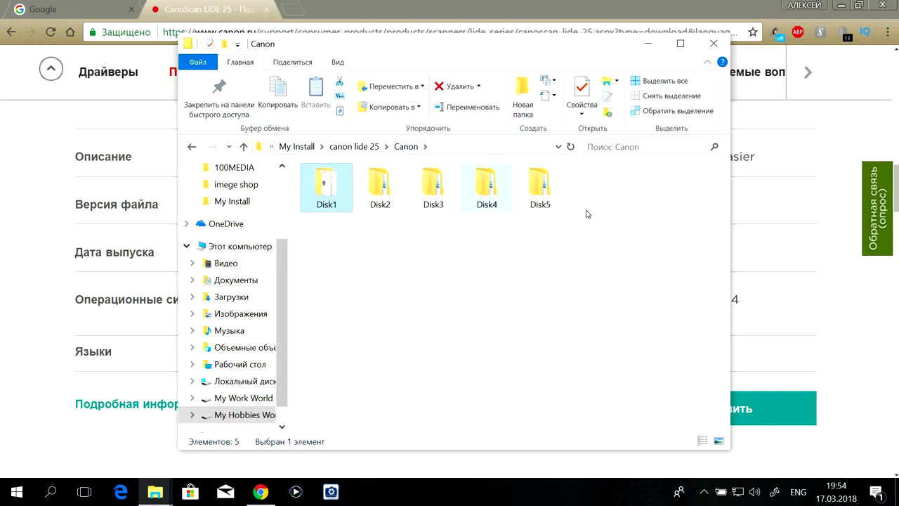
pyautogui.doubleClick(333, 185)
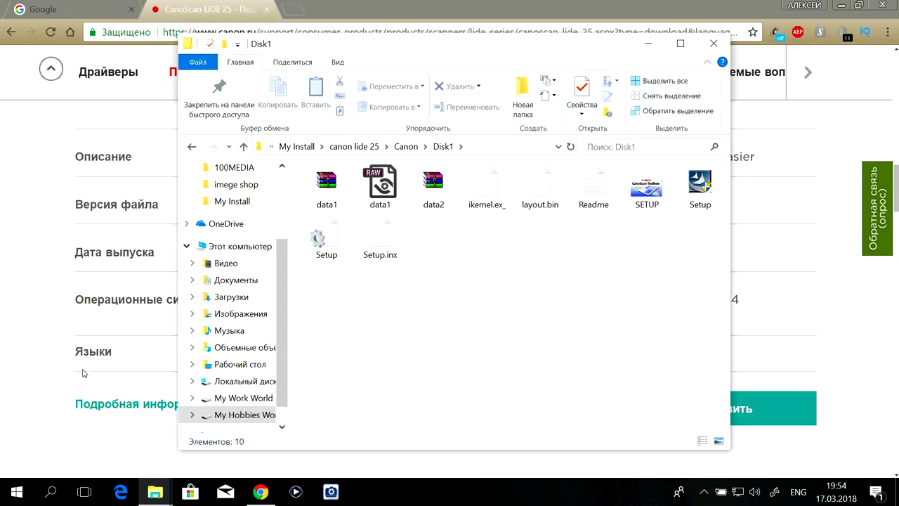
# Step: View the programs installed in the Canon folder of the Start menu's app list, then close the list
pyautogui.click(17, 491)
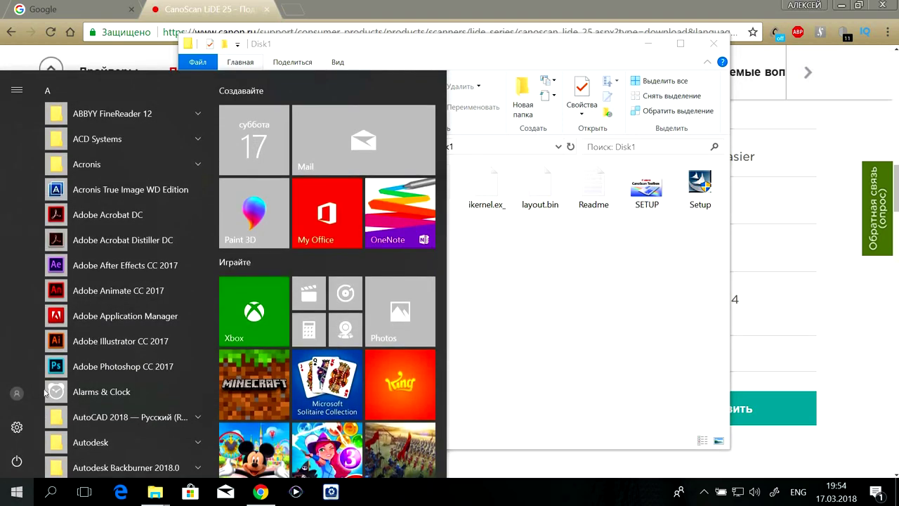
pyautogui.scroll(-4, 136, 306)
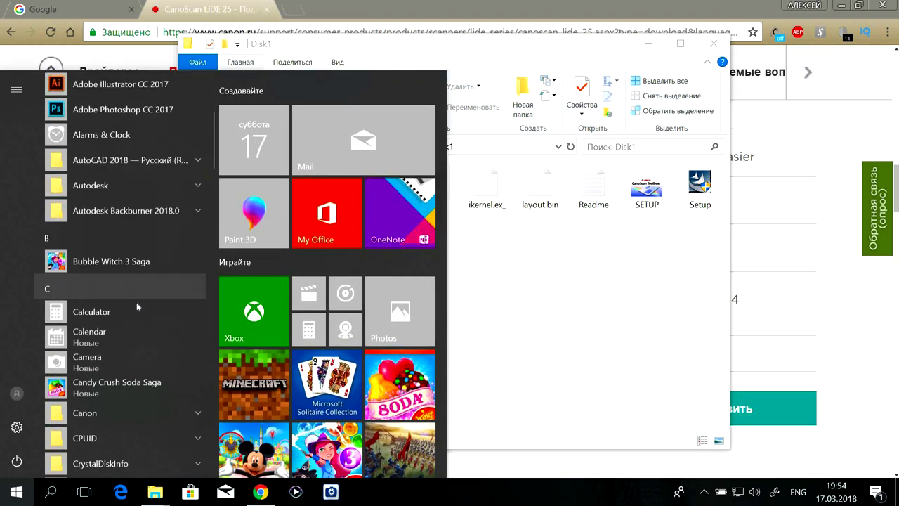
pyautogui.scroll(-2, 136, 303)
pyautogui.click(130, 298)
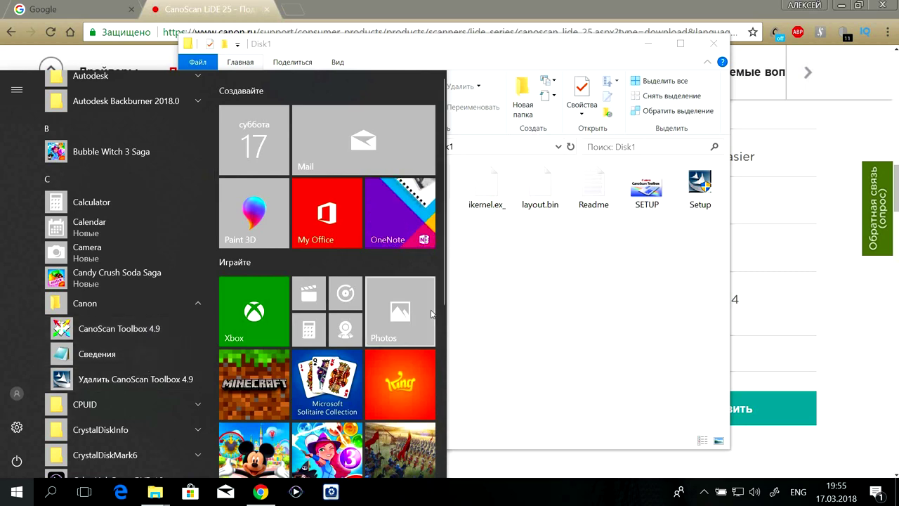
pyautogui.click(541, 216)
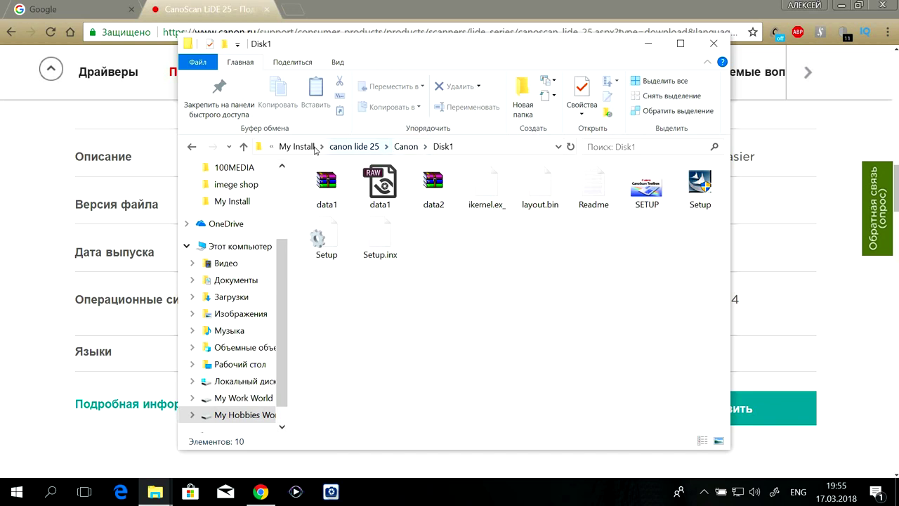
# Step: Return to the canon lide 25 folder, and minimise File Explorer and the browser to reveal the desktop
pyautogui.click(362, 148)
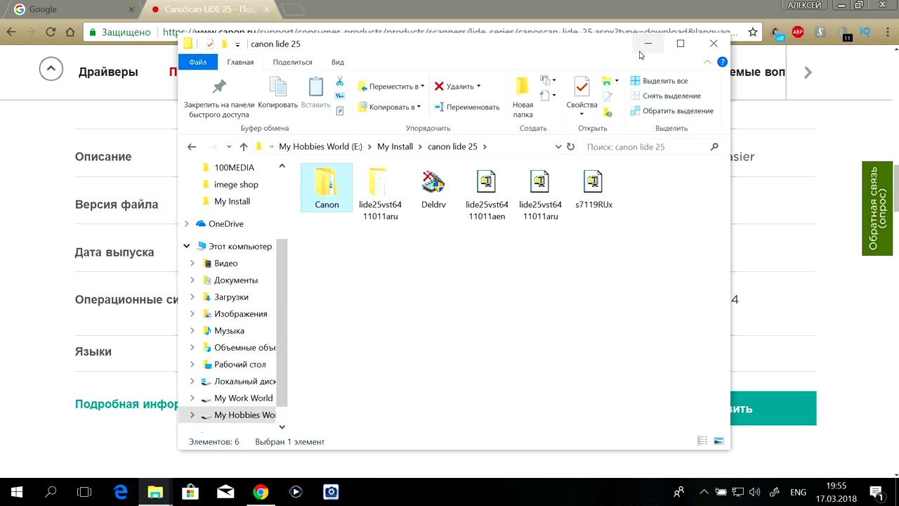
pyautogui.click(640, 50)
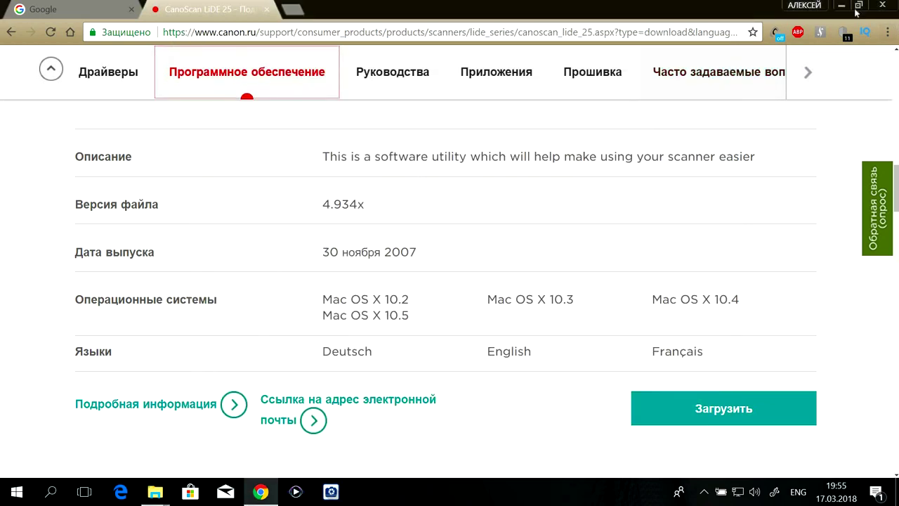
pyautogui.click(840, 7)
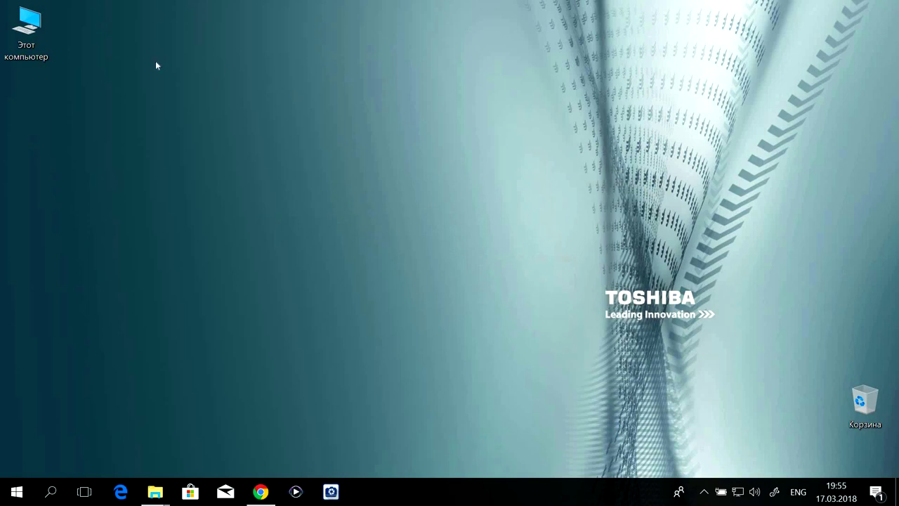
# Step: Open the Environment Variables dialog through the advanced system settings in This PC's properties
pyautogui.rightClick(19, 44)
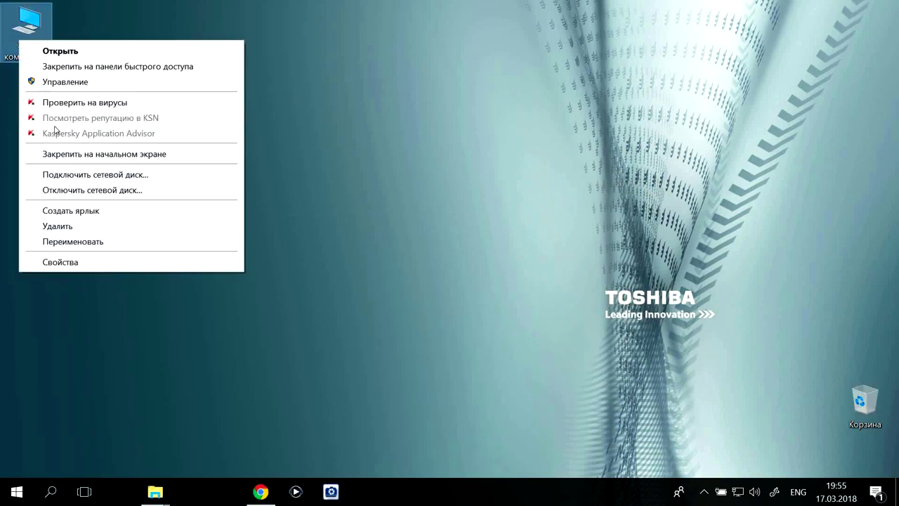
pyautogui.click(79, 263)
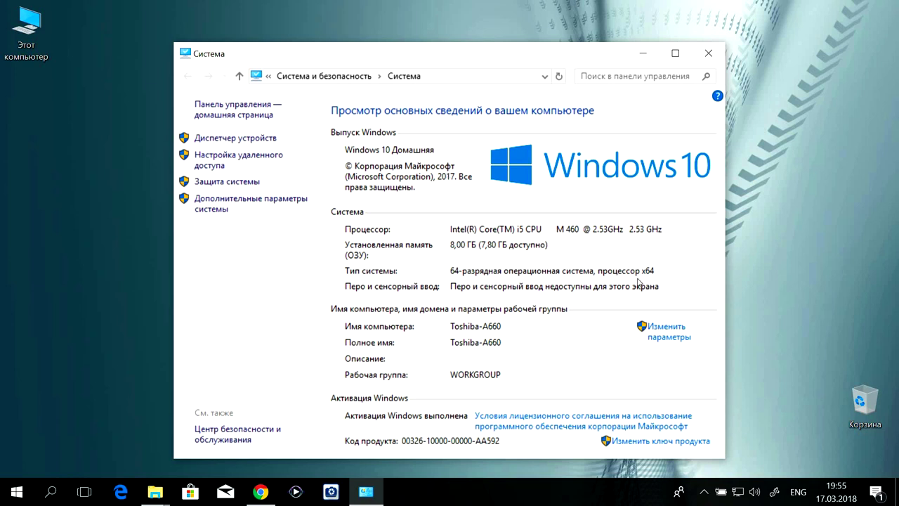
pyautogui.click(243, 200)
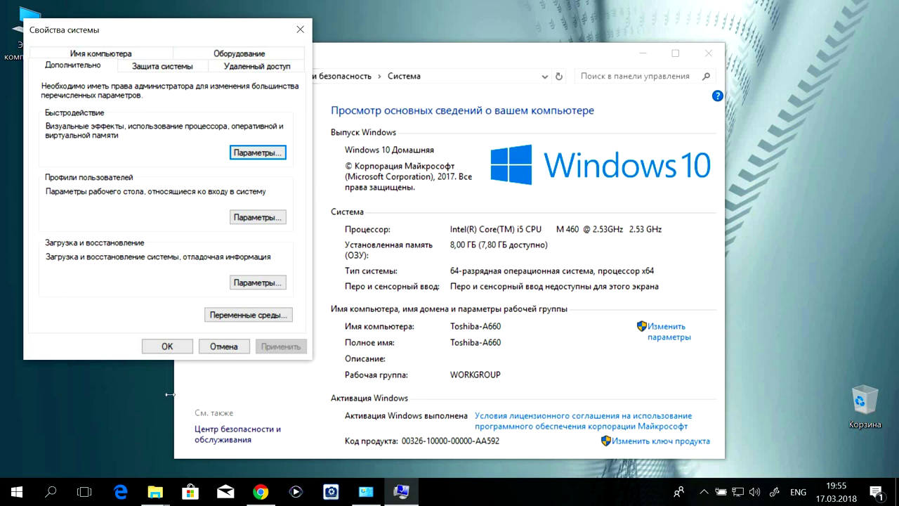
pyautogui.click(244, 315)
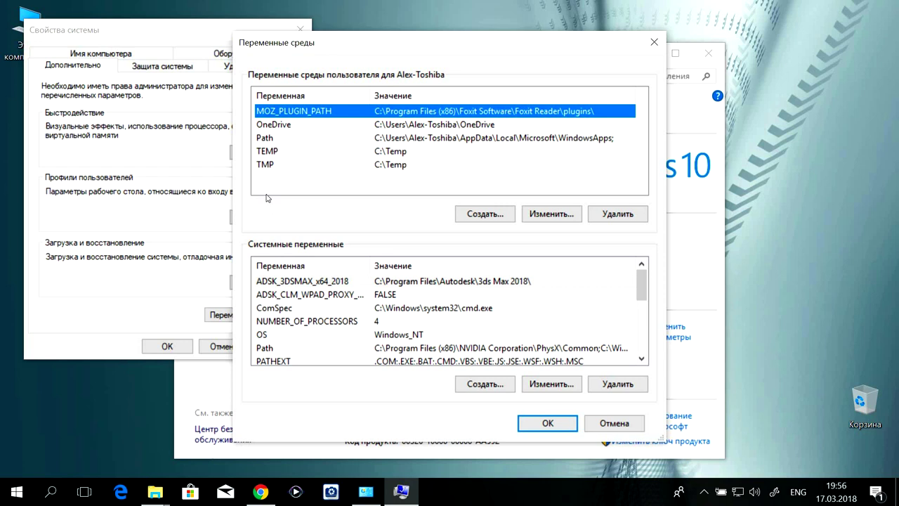
# Step: Open the system Path variable for editing and examine its C:\Windows\twain_32CNQL25 entry
pyautogui.click(271, 351)
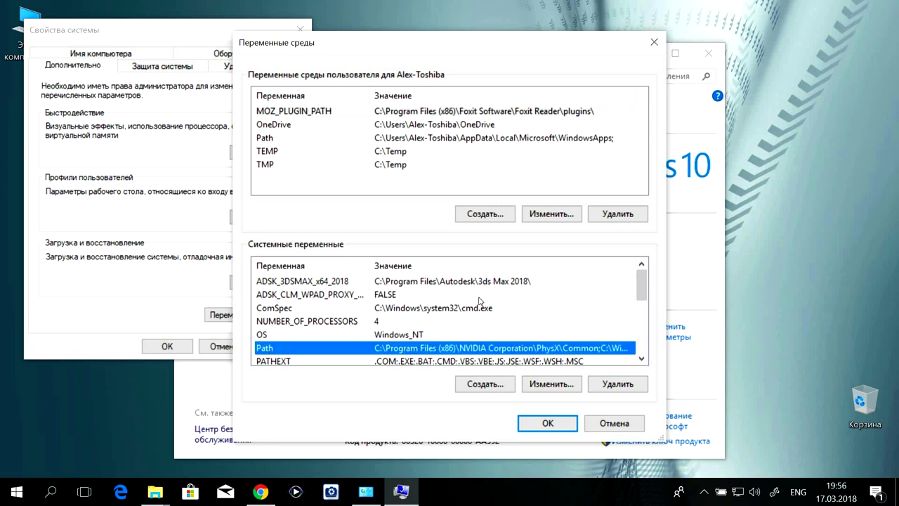
pyautogui.click(641, 360)
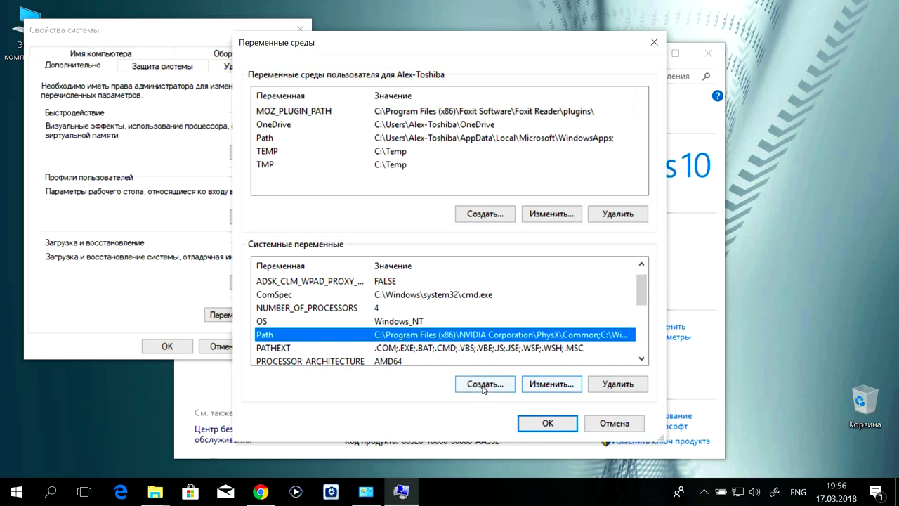
pyautogui.click(552, 385)
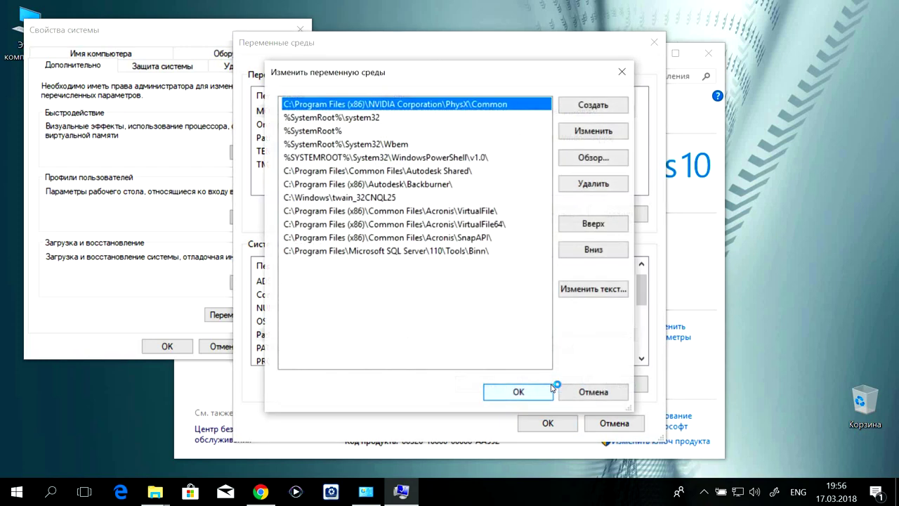
pyautogui.doubleClick(388, 198)
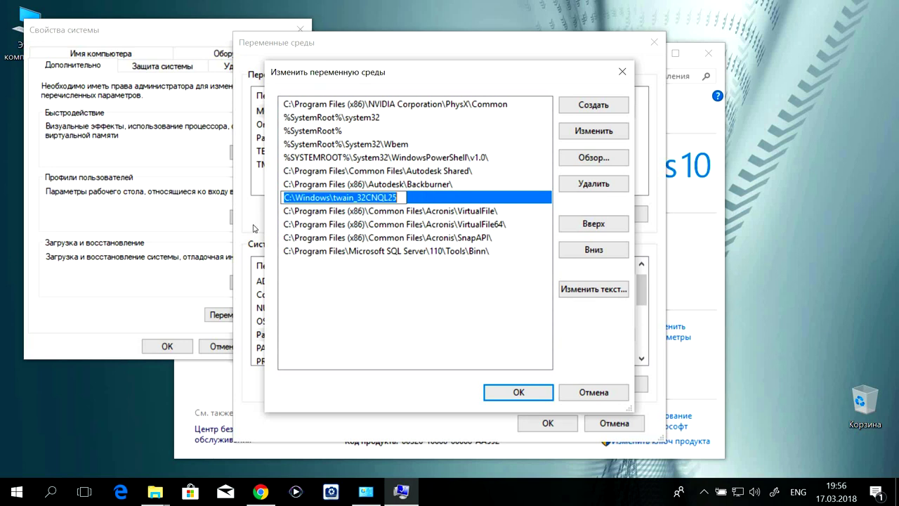
pyautogui.click(365, 307)
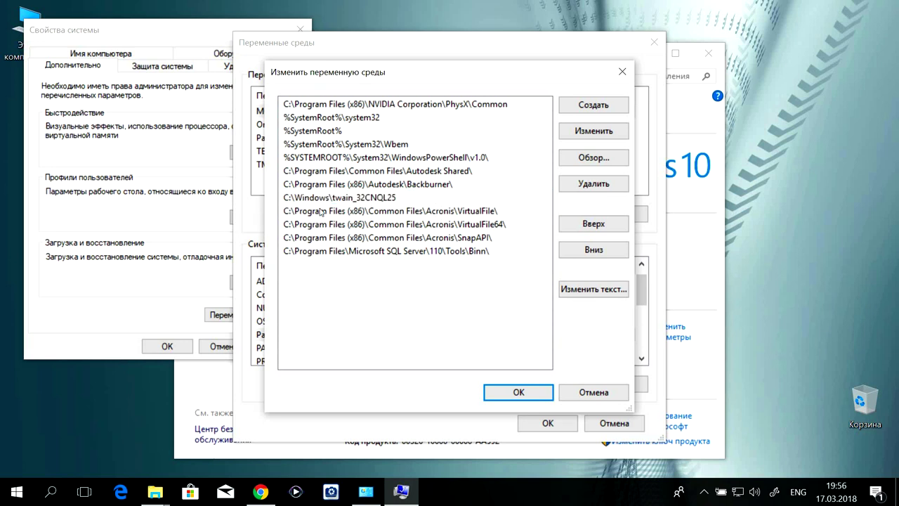
pyautogui.click(316, 199)
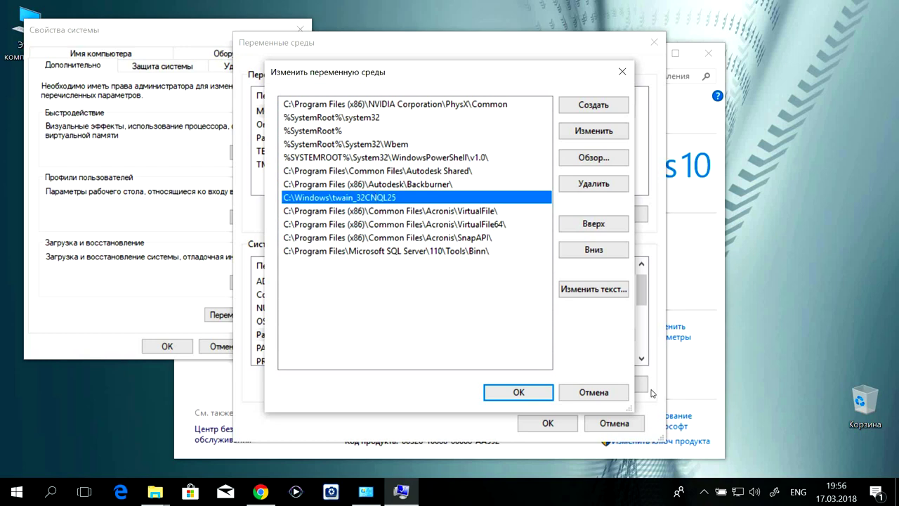
# Step: Cancel the Path and environment variable dialogs without changes, and close the system properties and System windows
pyautogui.click(623, 395)
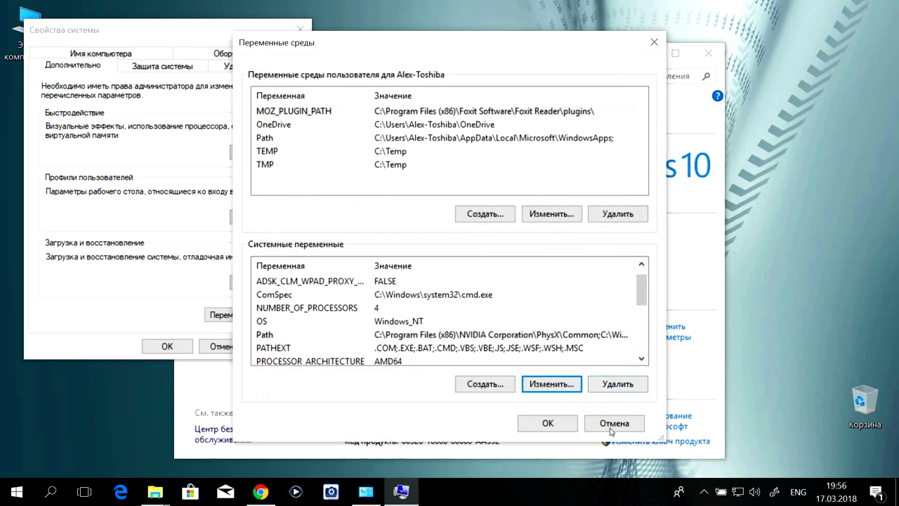
pyautogui.click(614, 423)
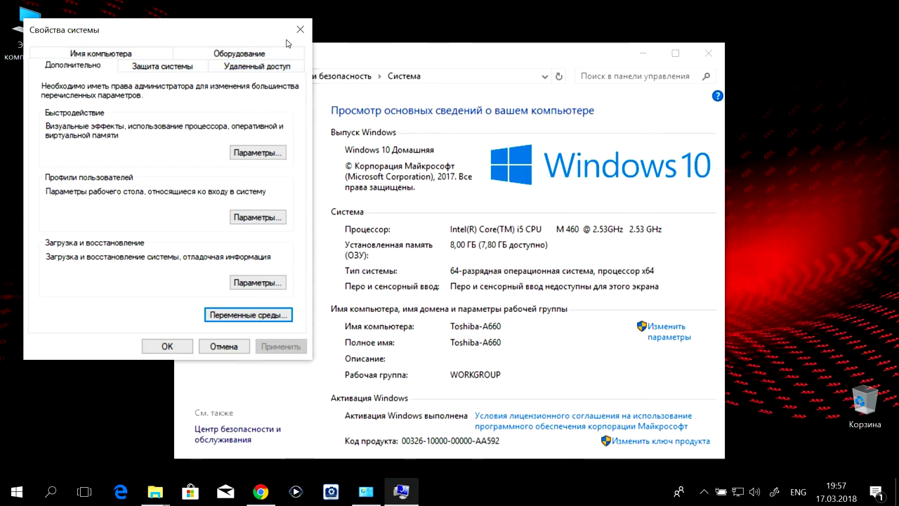
pyautogui.click(300, 30)
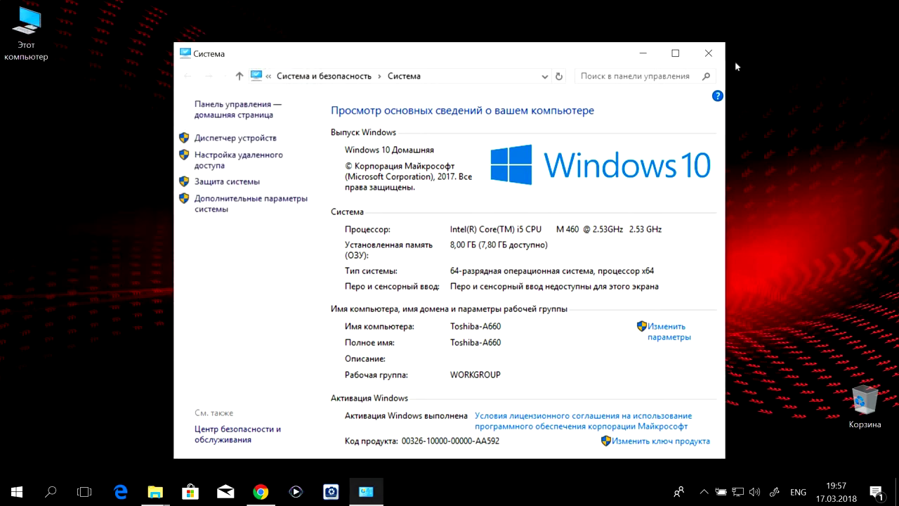
pyautogui.click(708, 54)
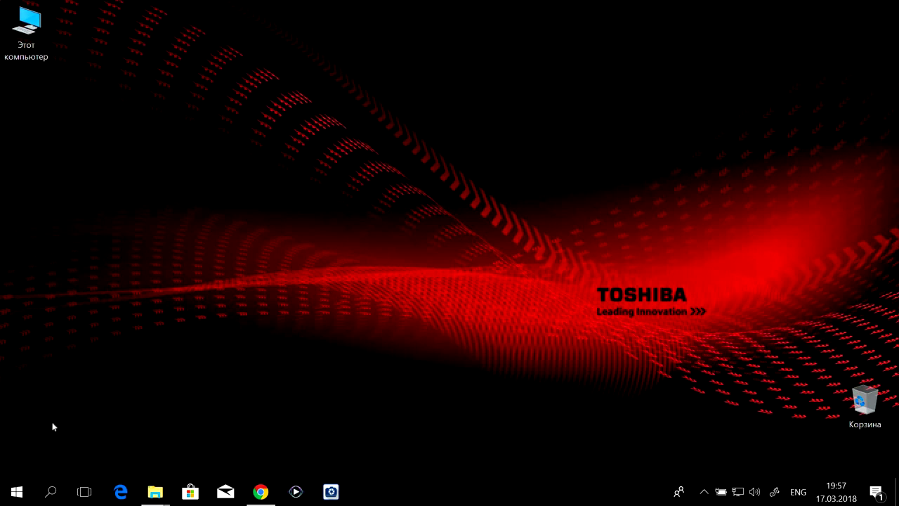
# Step: Launch CanoScan Toolbox 4.9 from the Start menu's Canon folder and move its window towards the desktop's upper-left area
pyautogui.click(24, 496)
pyautogui.scroll(-5, 46, 385)
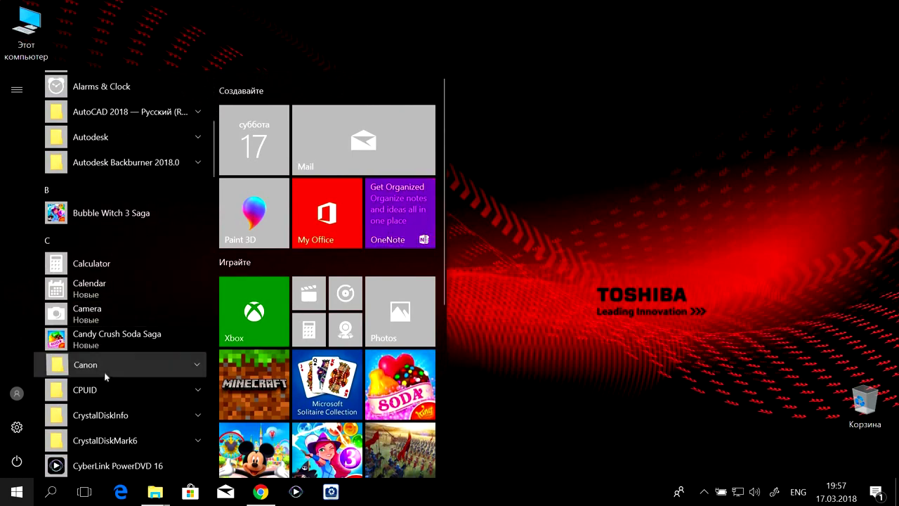
pyautogui.click(106, 367)
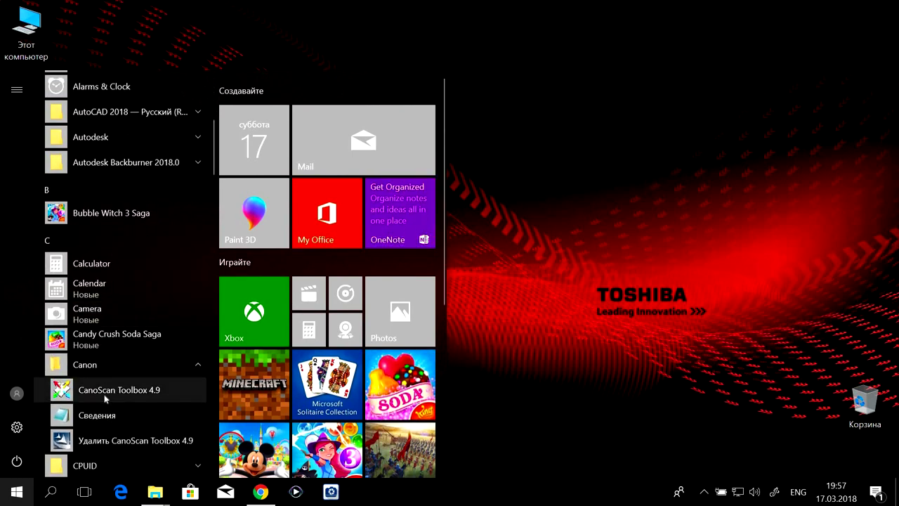
pyautogui.click(106, 396)
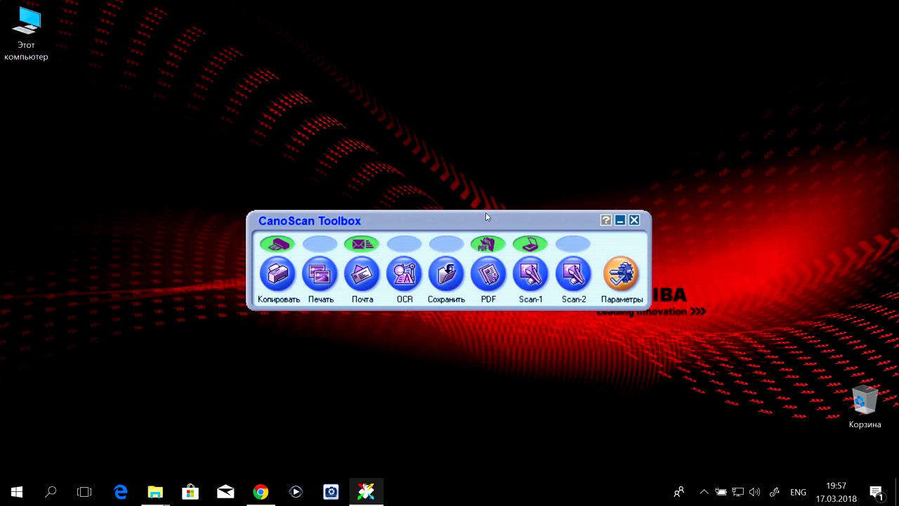
pyautogui.moveTo(487, 220); pyautogui.dragTo(282, 119)
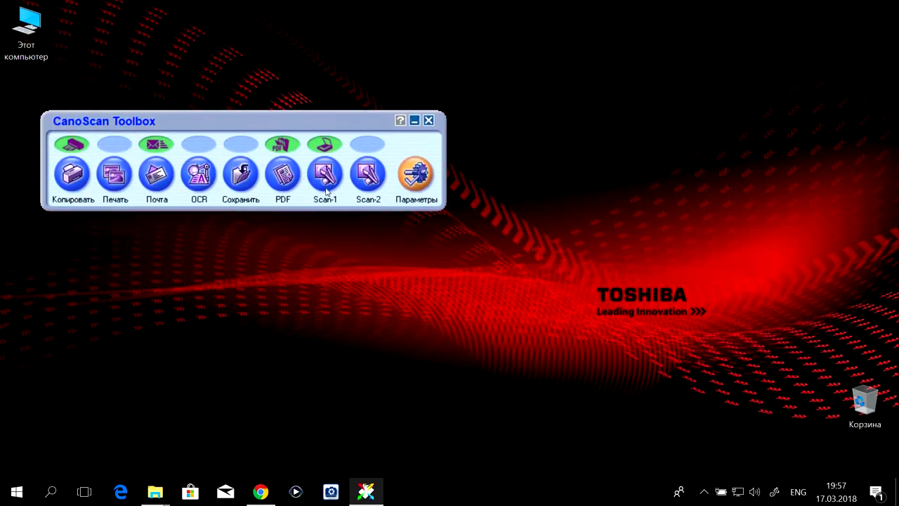
# Step: Open the Toolbox scanner settings, place the dialog beside the Toolbox window, and view the list of available scanners
pyautogui.click(428, 177)
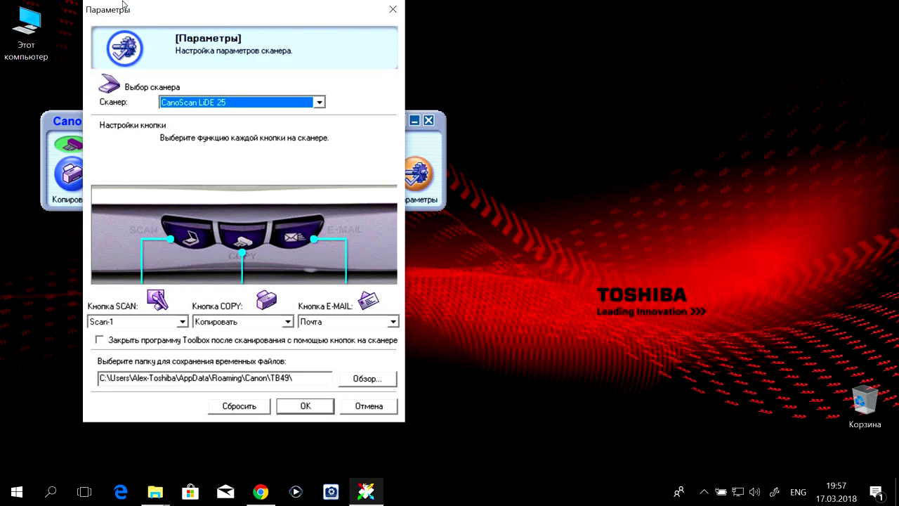
pyautogui.moveTo(176, 14); pyautogui.dragTo(513, 41)
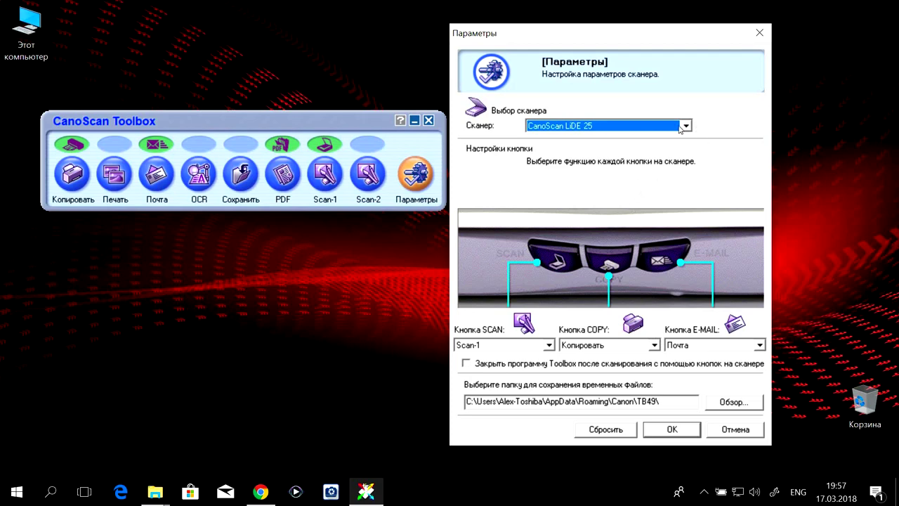
pyautogui.click(683, 127)
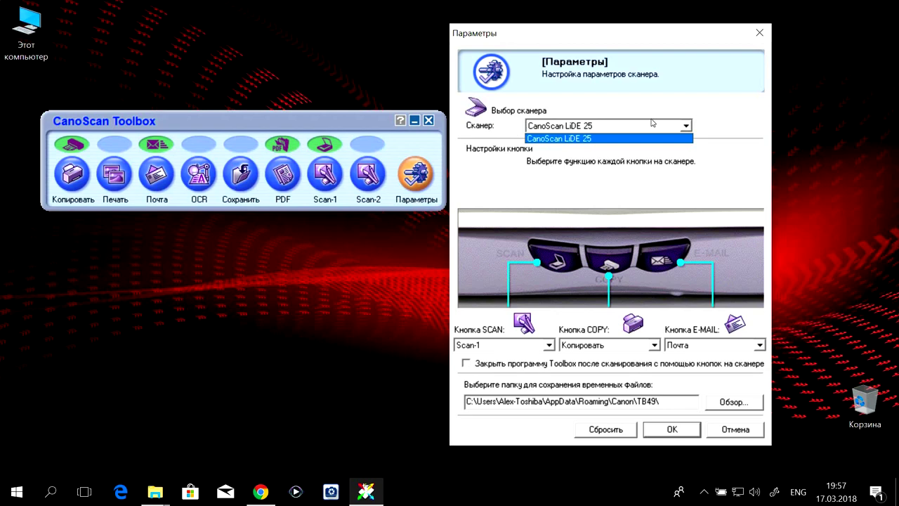
pyautogui.click(699, 129)
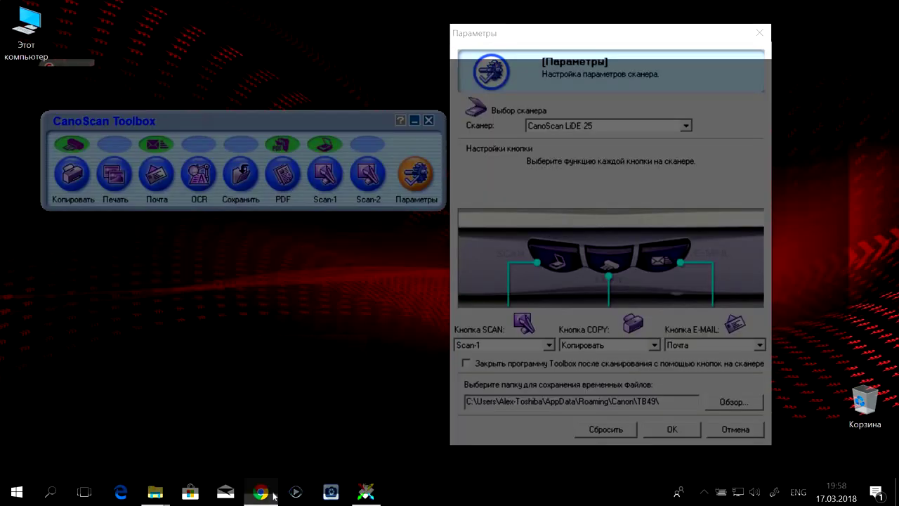
# Step: Switch to the Canon support page in Chrome, view the drivers section's compatible operating systems, and minimise the browser
pyautogui.click(260, 428)
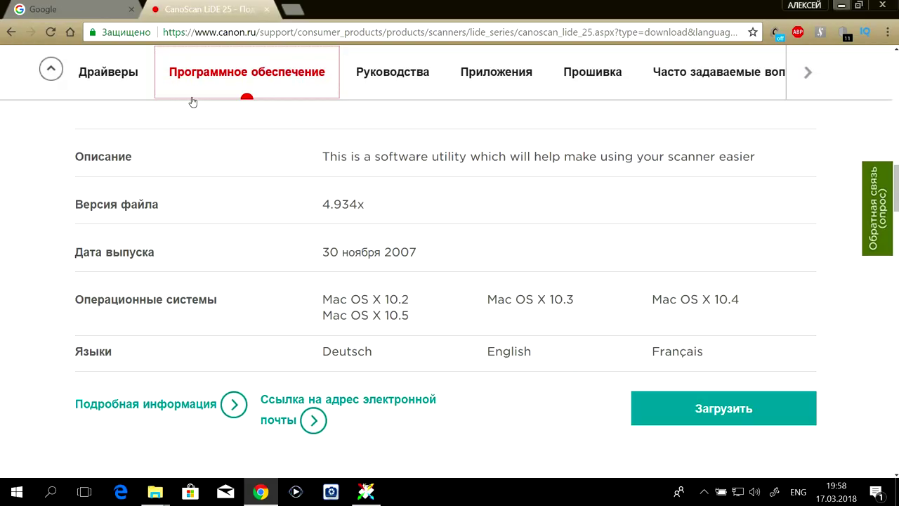
pyautogui.scroll(3, 175, 113)
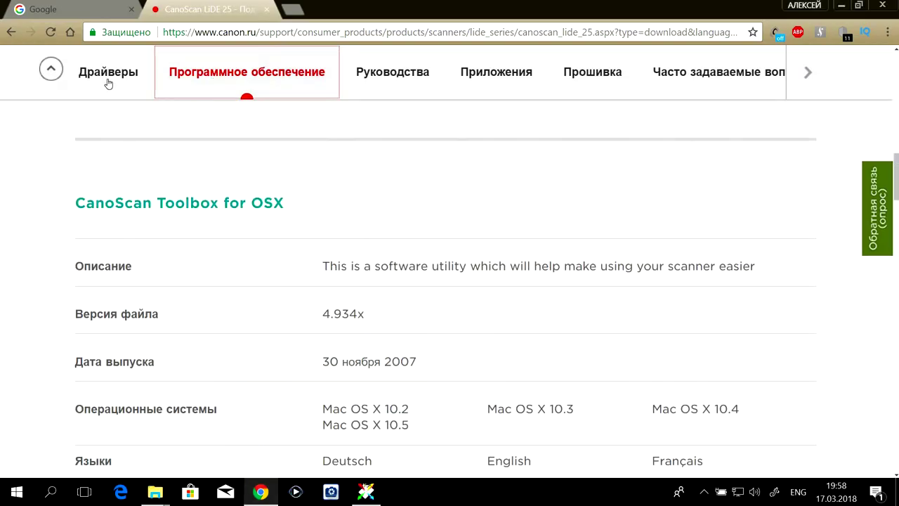
pyautogui.click(106, 83)
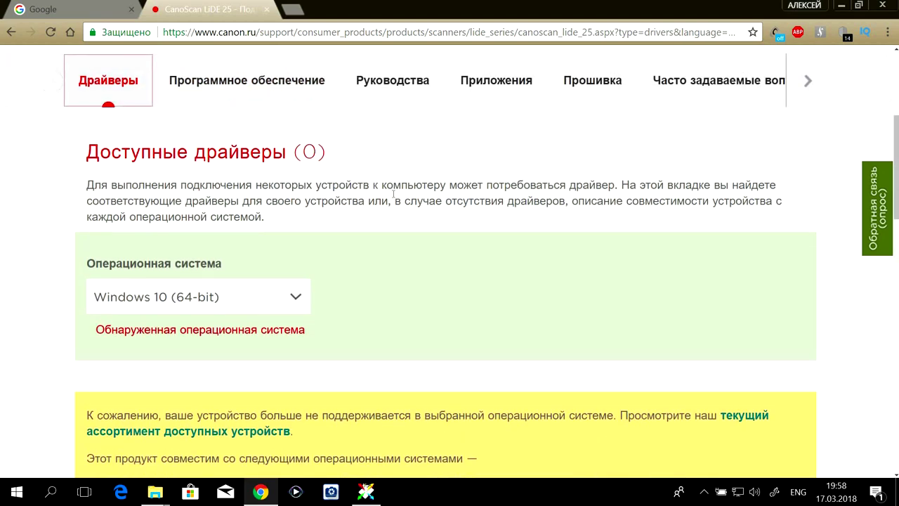
pyautogui.scroll(-3, 421, 217)
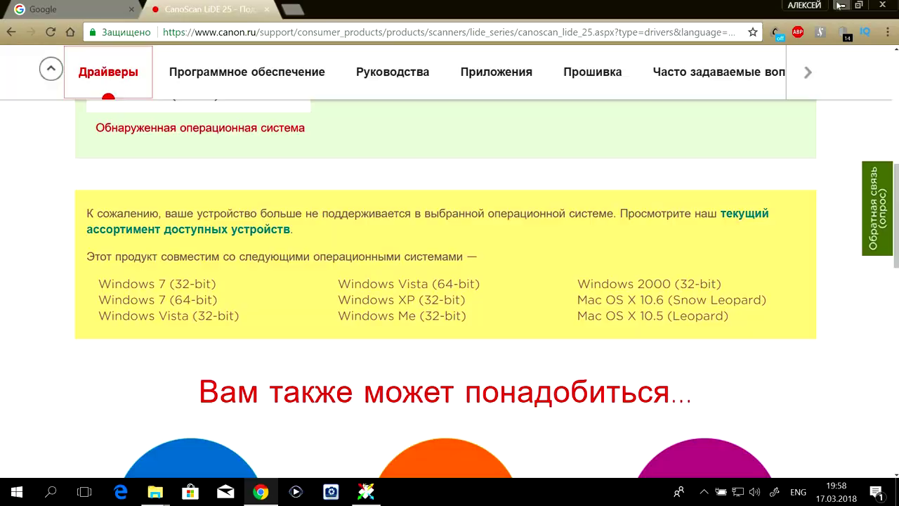
pyautogui.click(841, 4)
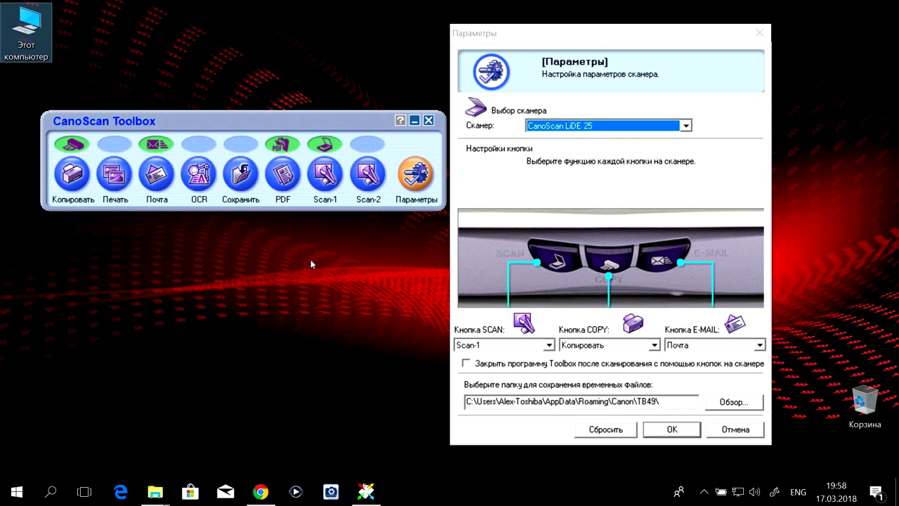
# Step: Cancel the scanner settings, and open the Scan-1 settings in CanoScan Toolbox, moving the dialog slightly aside
pyautogui.click(718, 430)
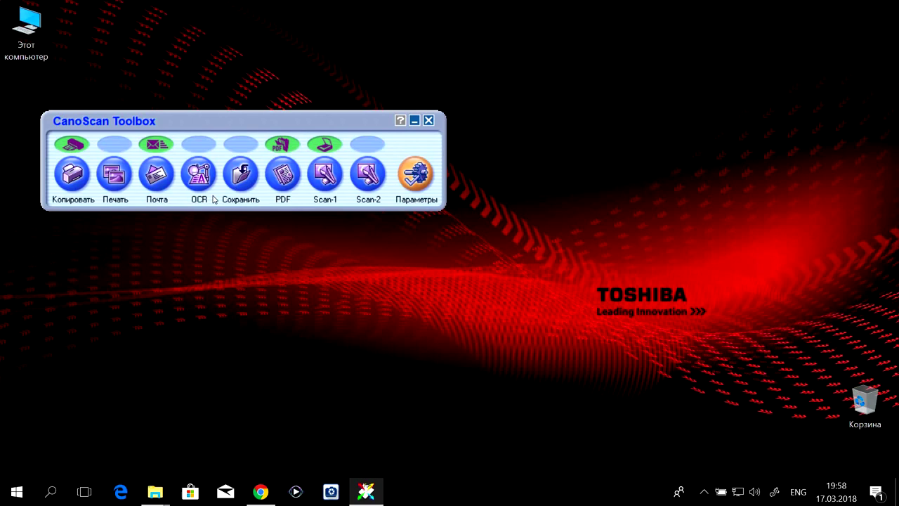
pyautogui.click(326, 176)
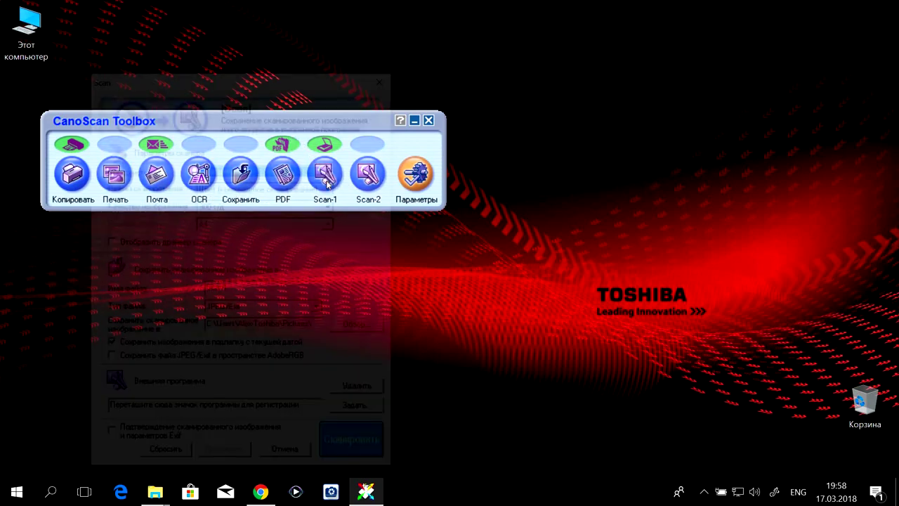
pyautogui.moveTo(236, 83); pyautogui.dragTo(286, 66)
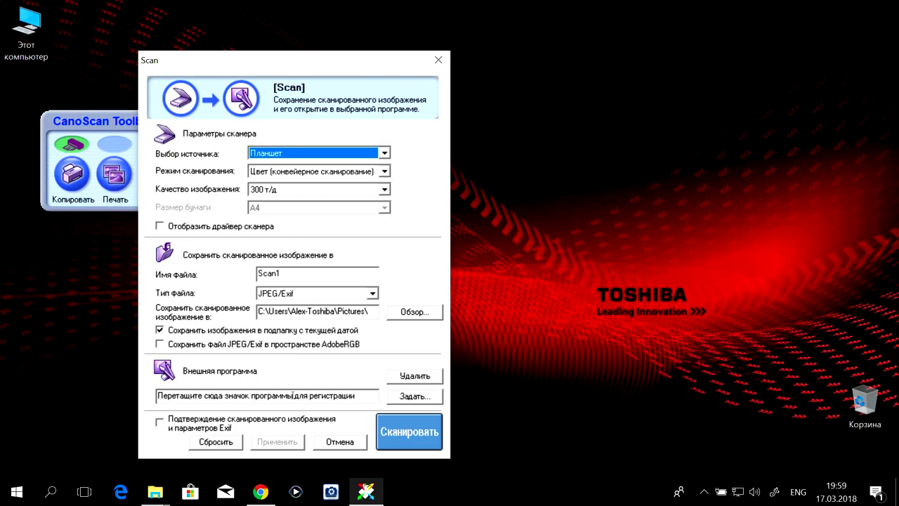
# Step: Start the Scan-1 scan and browse for its external application to Program Files\ACD Systems\ACDSee Ultimate\10.0
pyautogui.click(404, 442)
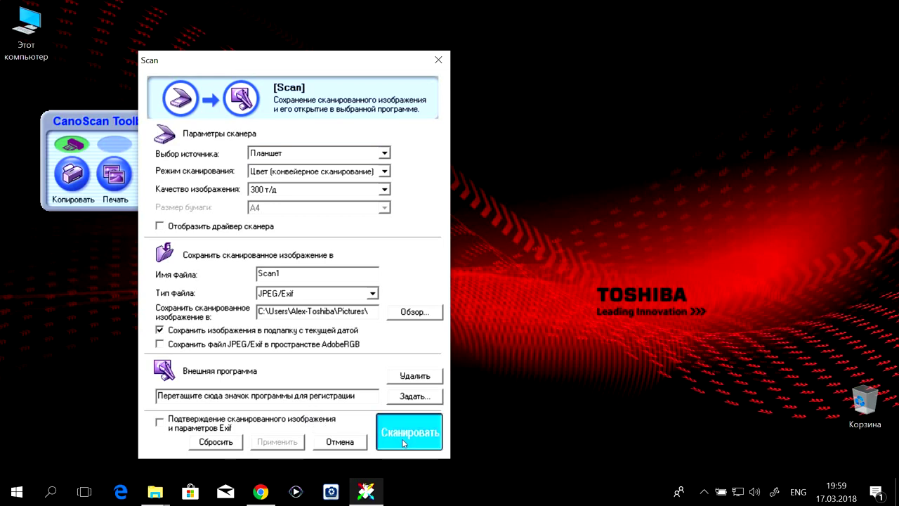
pyautogui.press('Return')
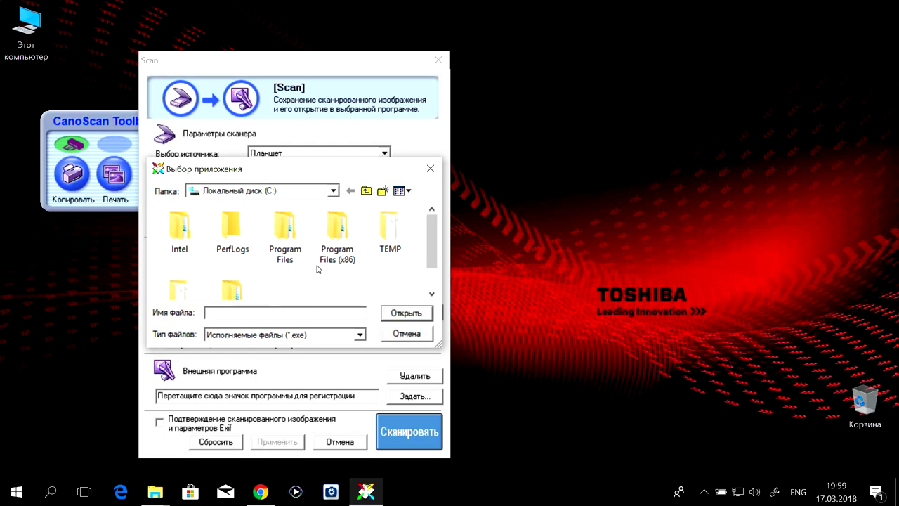
pyautogui.doubleClick(293, 232)
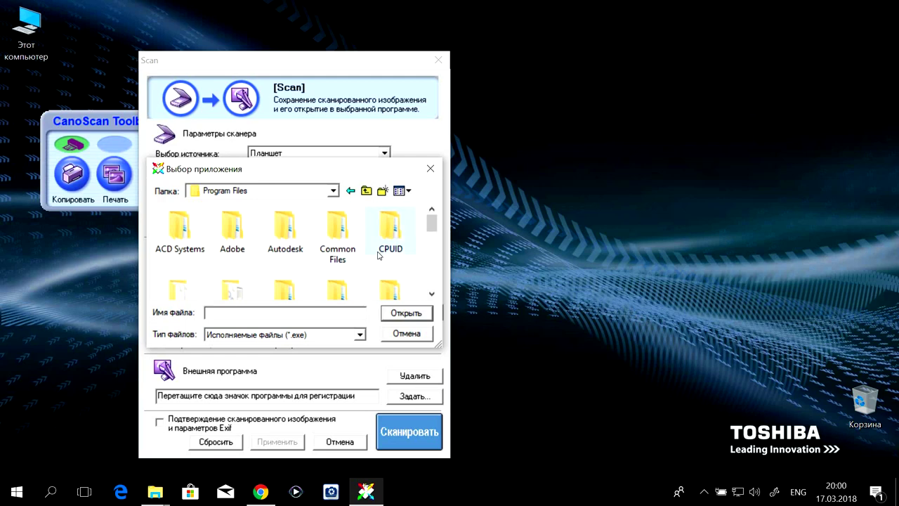
pyautogui.doubleClick(171, 243)
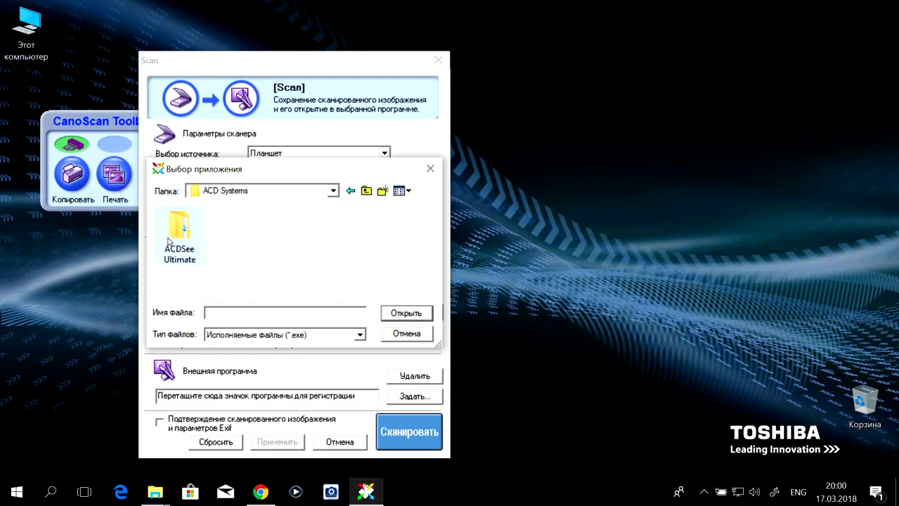
pyautogui.doubleClick(169, 243)
pyautogui.doubleClick(169, 242)
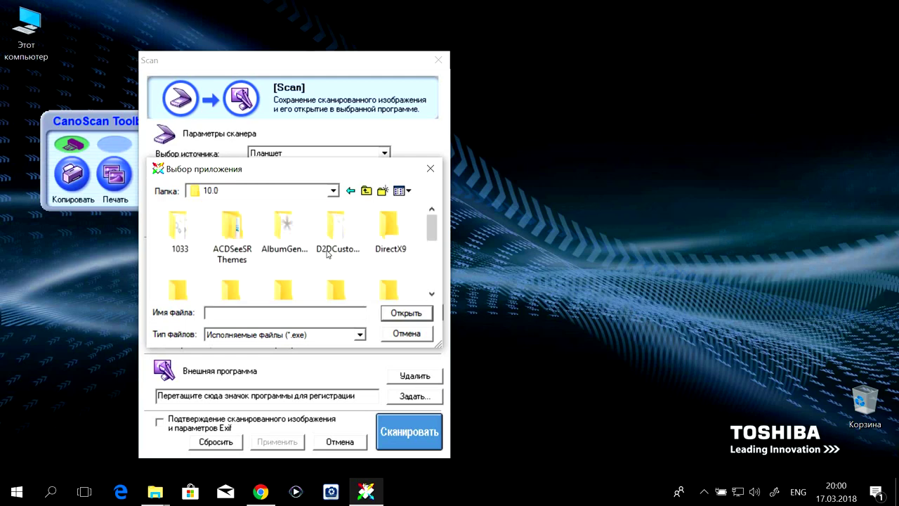
# Step: Set ACDSeeCommanderUltimate10 as the external program and scan using the CanoScan LiDE 25 11.0 (32-32) source
pyautogui.scroll(-3, 401, 260)
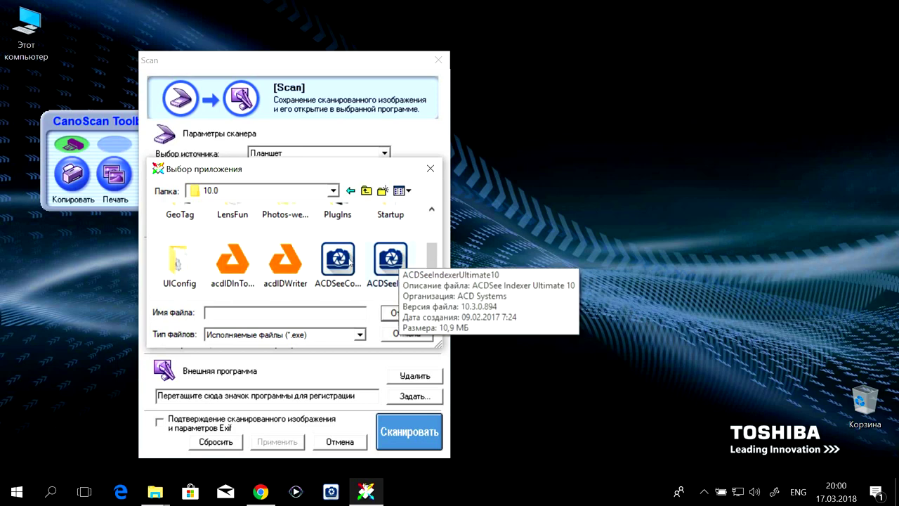
pyautogui.moveTo(349, 261)
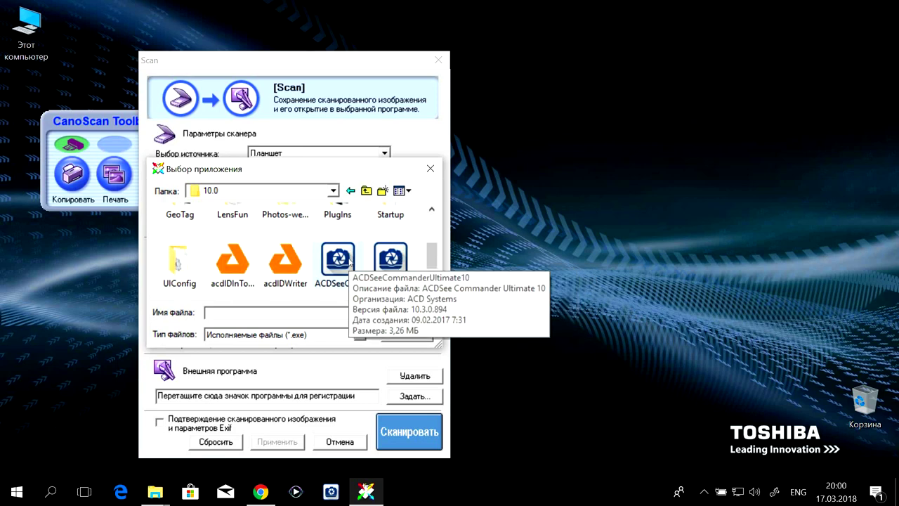
pyautogui.scroll(-1, 349, 261)
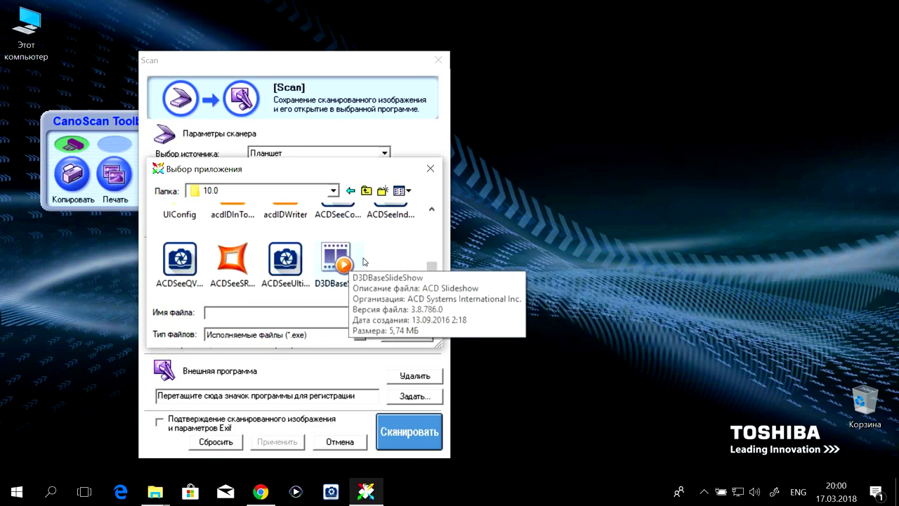
pyautogui.scroll(1, 364, 261)
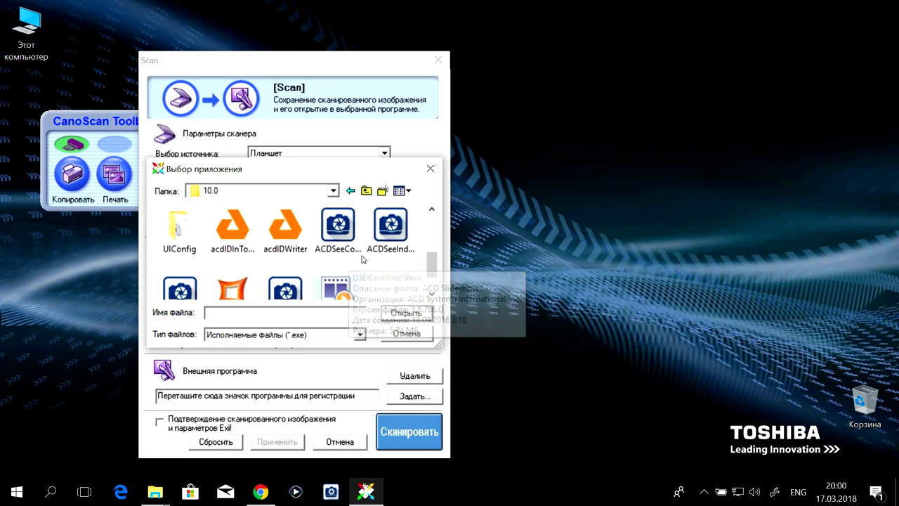
pyautogui.click(355, 250)
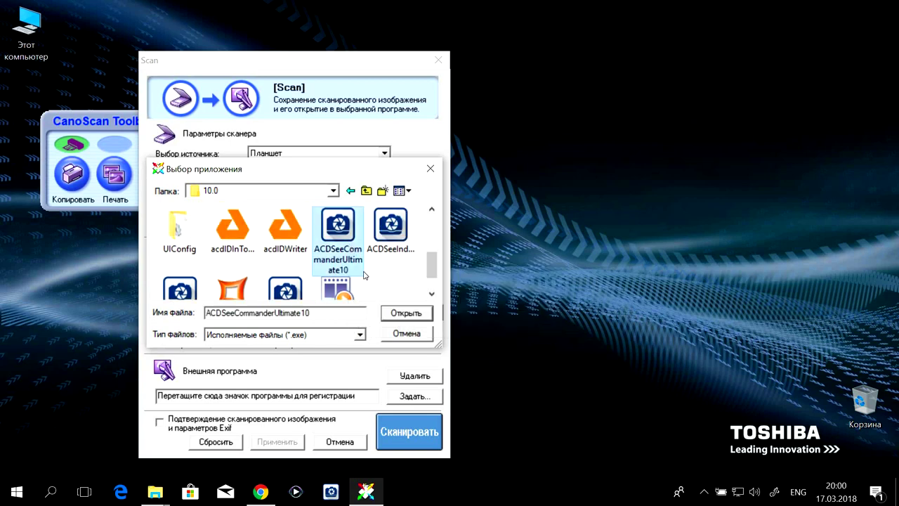
pyautogui.click(409, 314)
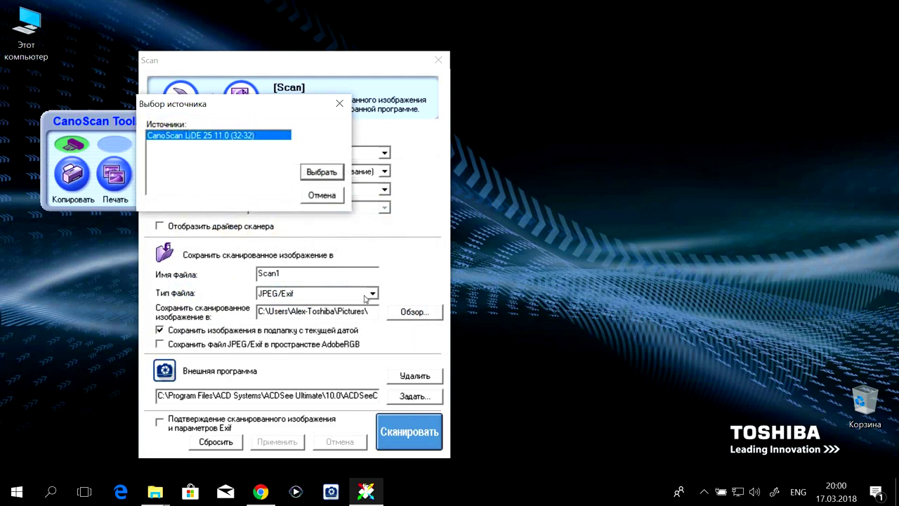
pyautogui.click(322, 172)
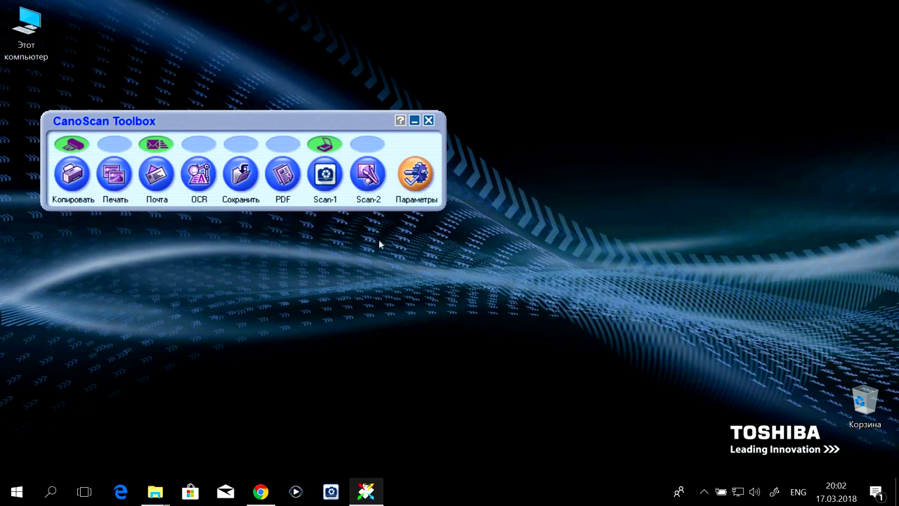
# Step: Open the scanned image Scan10001.JPG from the 2018-03-17 folder inside This PC's Pictures folder
pyautogui.moveTo(366, 492)
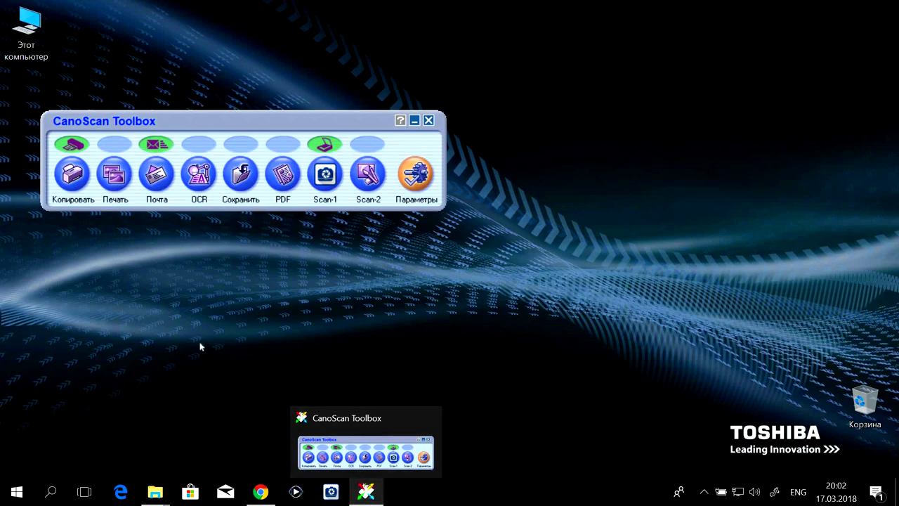
pyautogui.doubleClick(21, 28)
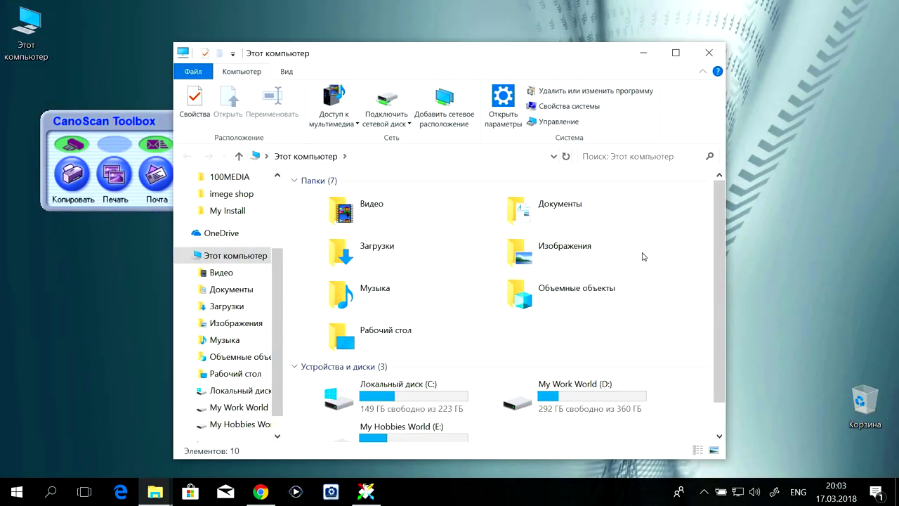
pyautogui.doubleClick(628, 250)
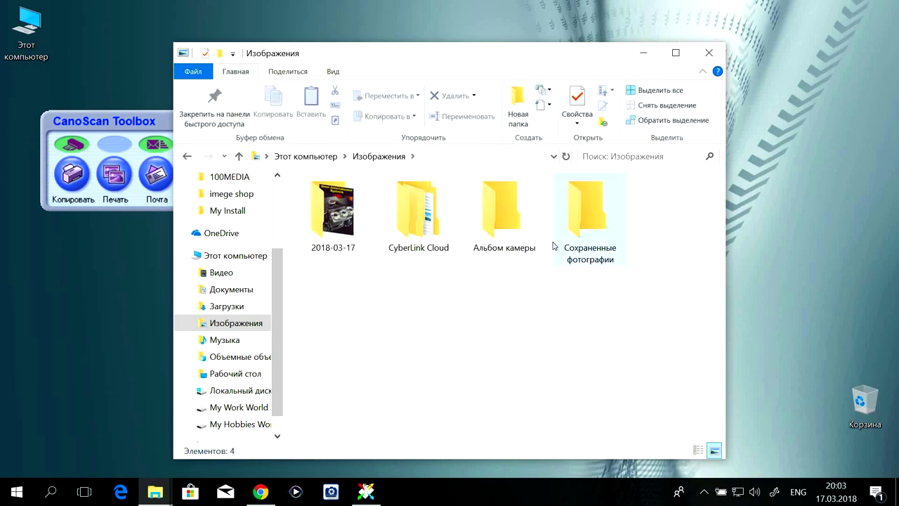
pyautogui.doubleClick(331, 206)
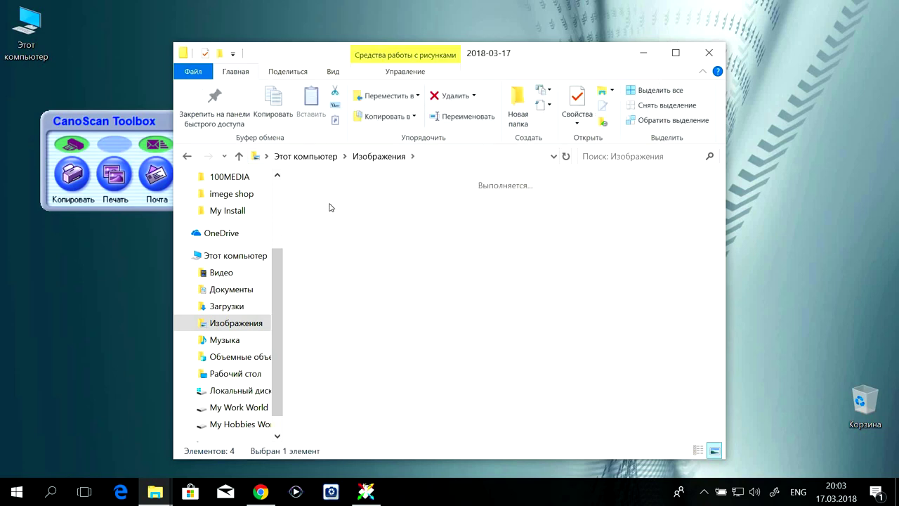
pyautogui.doubleClick(330, 206)
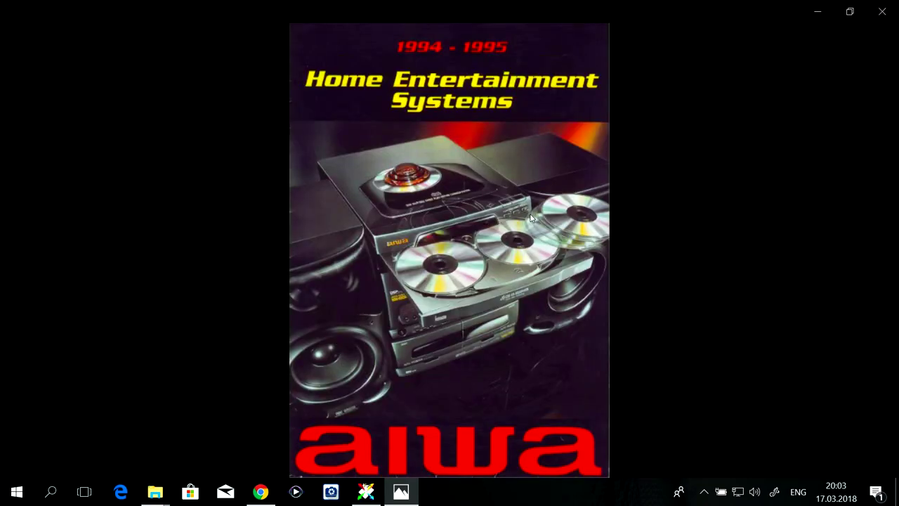
# Step: Show the scanned image full screen and zoom in on the stereo system to examine the scan quality
pyautogui.moveTo(580, 217)
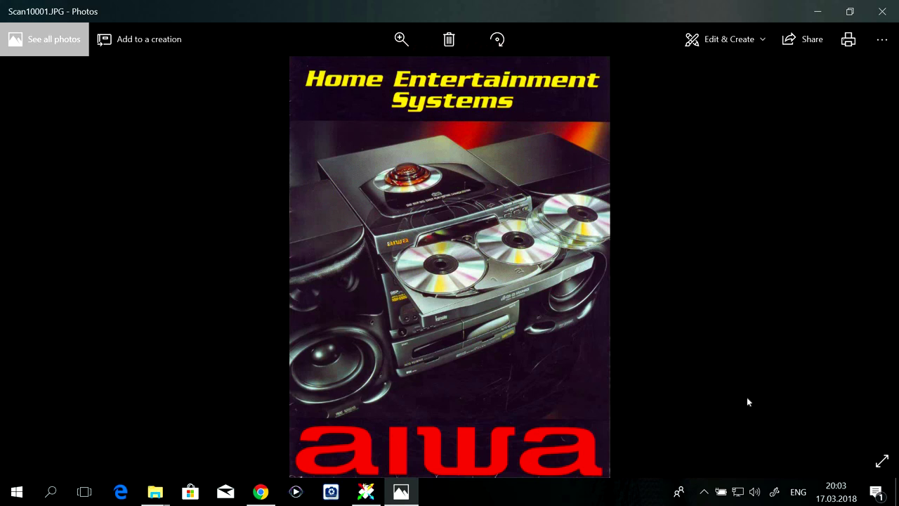
pyautogui.click(881, 460)
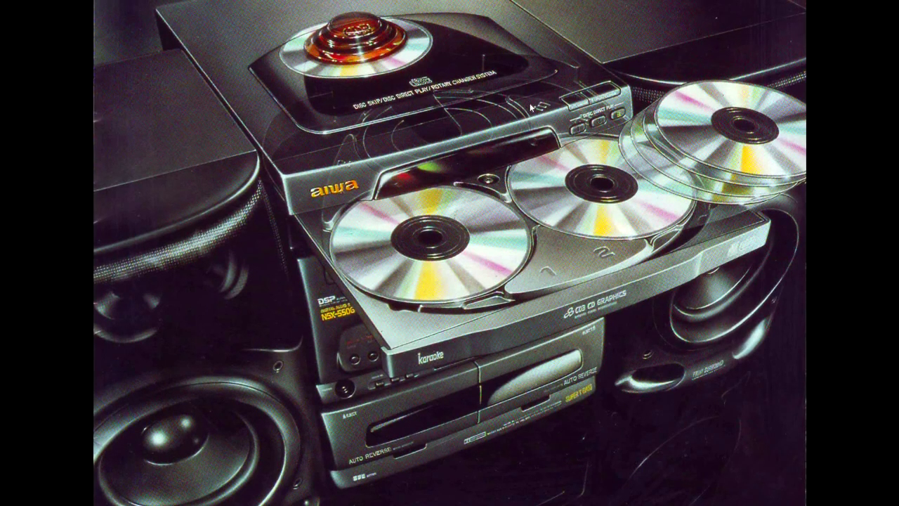
pyautogui.doubleClick(555, 278)
pyautogui.doubleClick(555, 278)
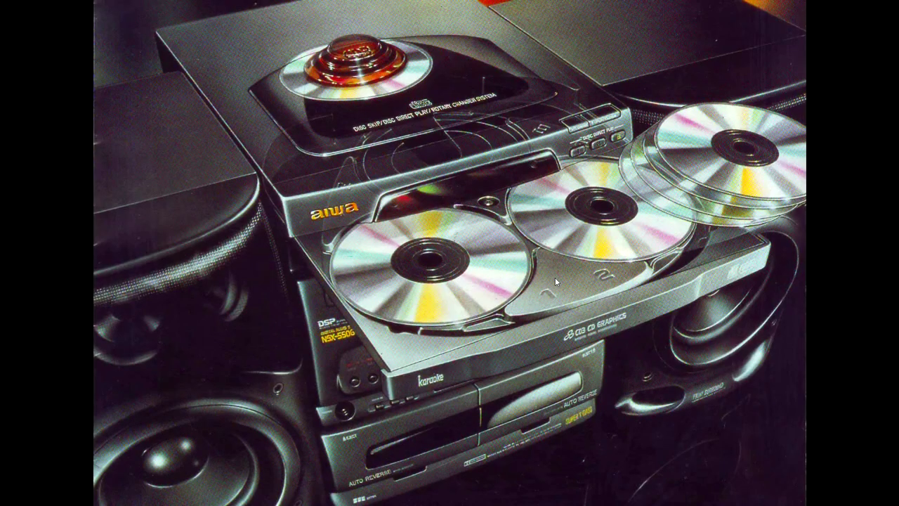
pyautogui.doubleClick(555, 277)
pyautogui.doubleClick(555, 278)
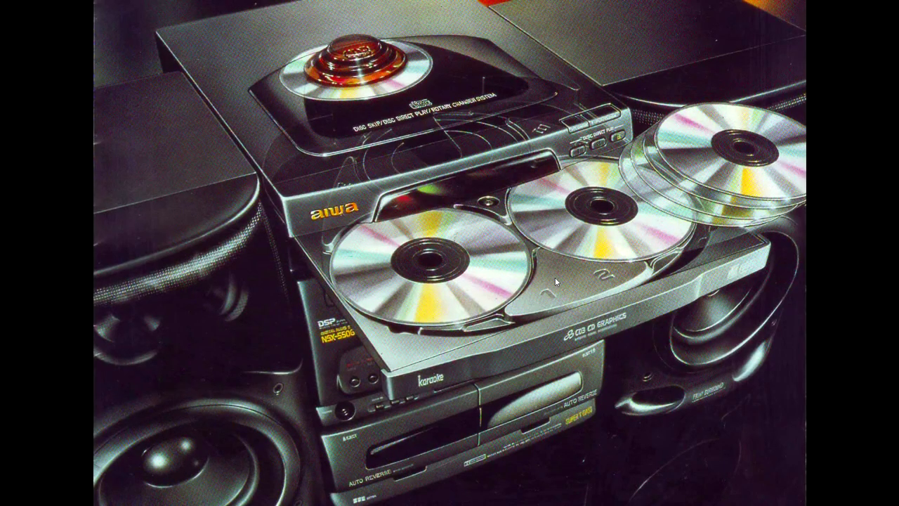